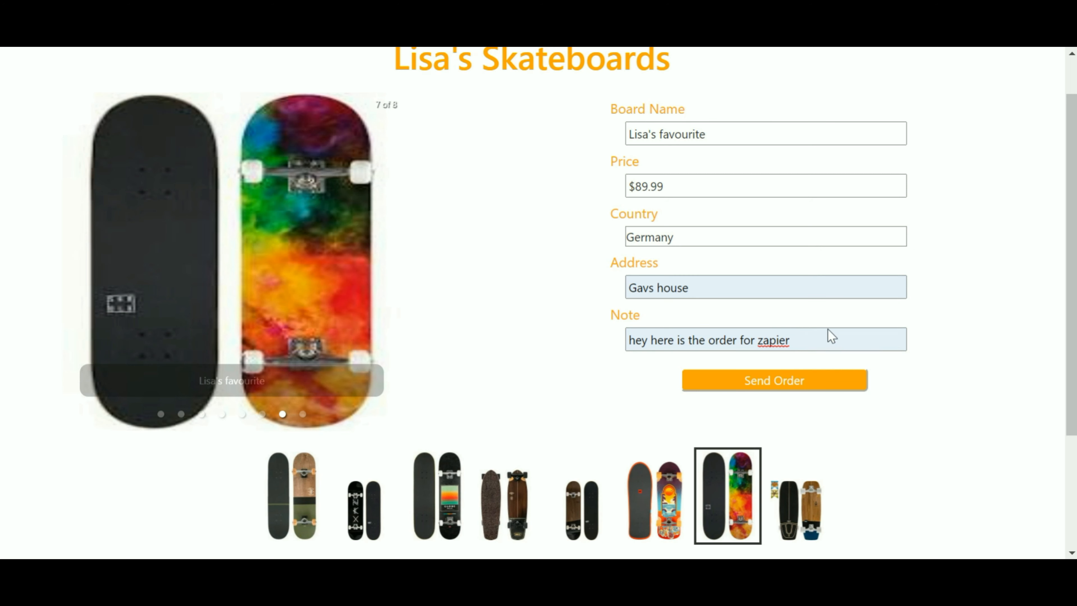
# Send the filled-in order for the Lisa's favourite board and review the order page
pyautogui.click(767, 382)
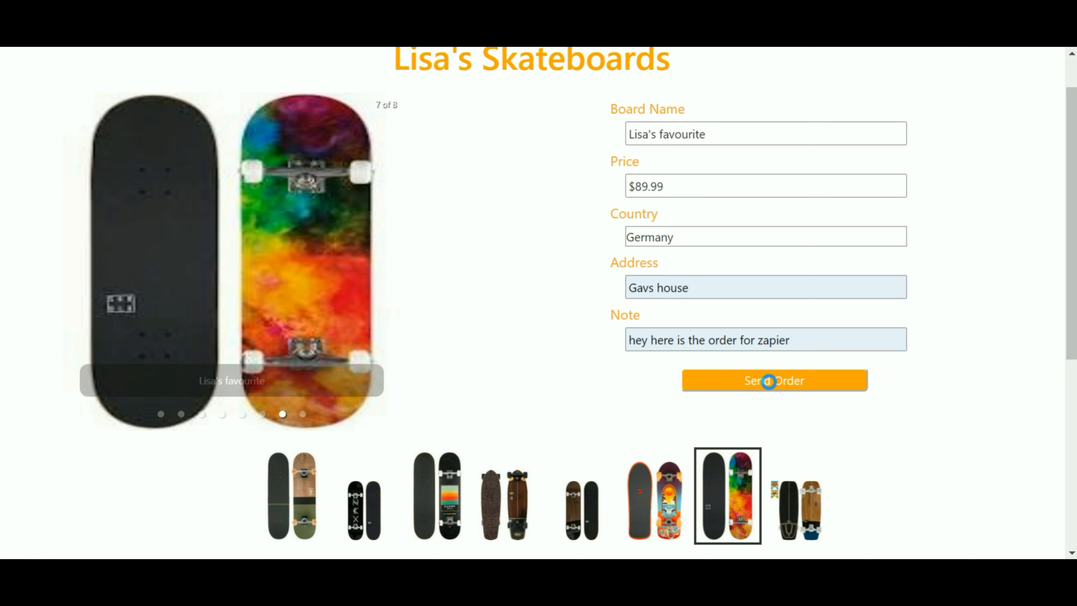
pyautogui.scroll(-7, 776, 372)
pyautogui.scroll(8, 724, 464)
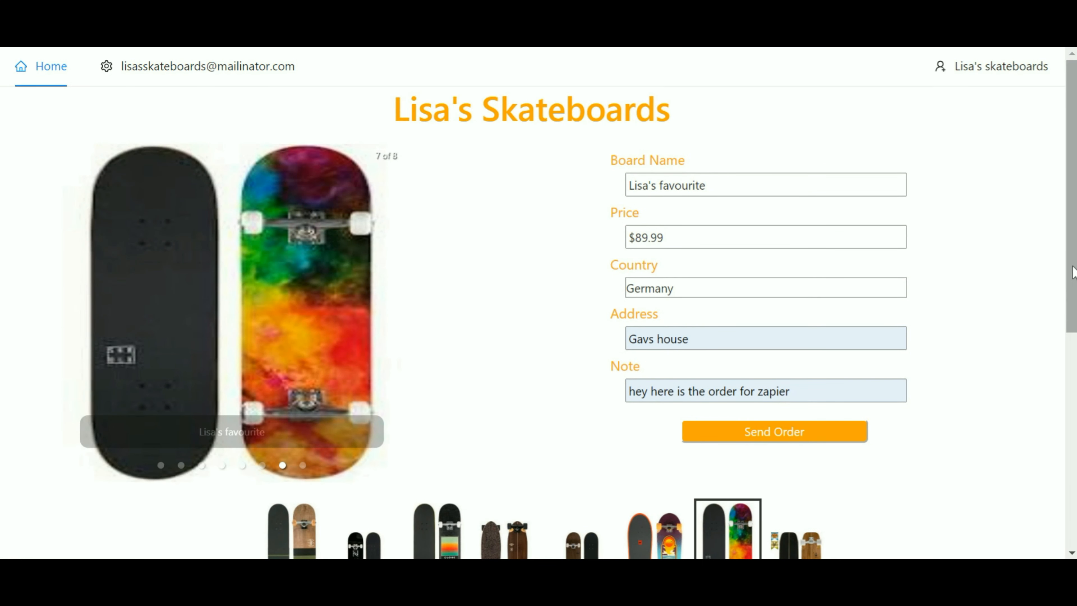
pyautogui.moveTo(1073, 266); pyautogui.dragTo(1072, 280)
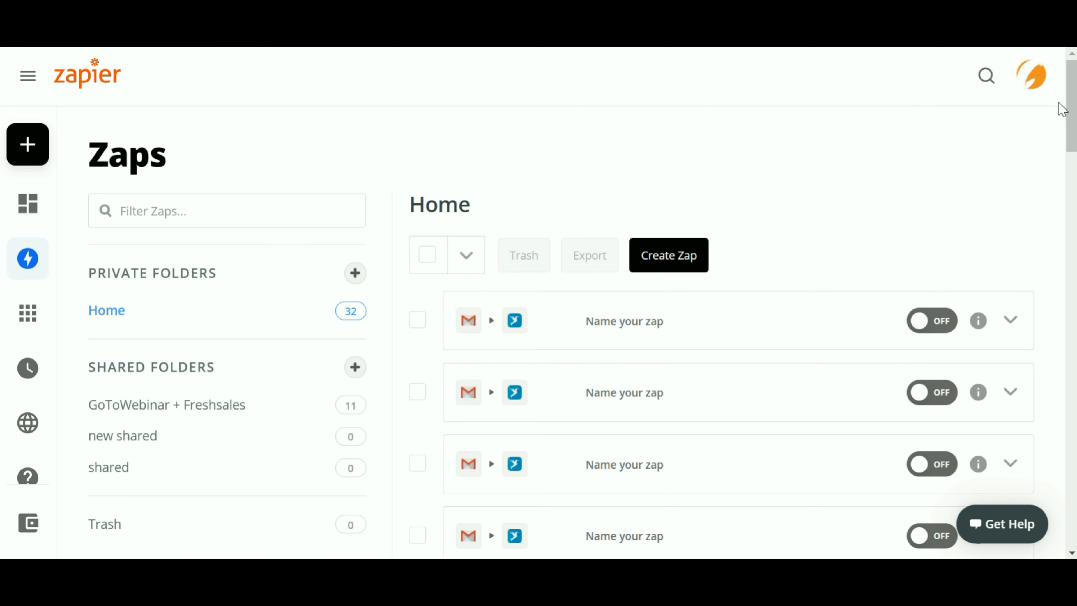
# Switch to Zapier and create a new Zap named "Lisa's skateboards"
pyautogui.moveTo(42, 143)
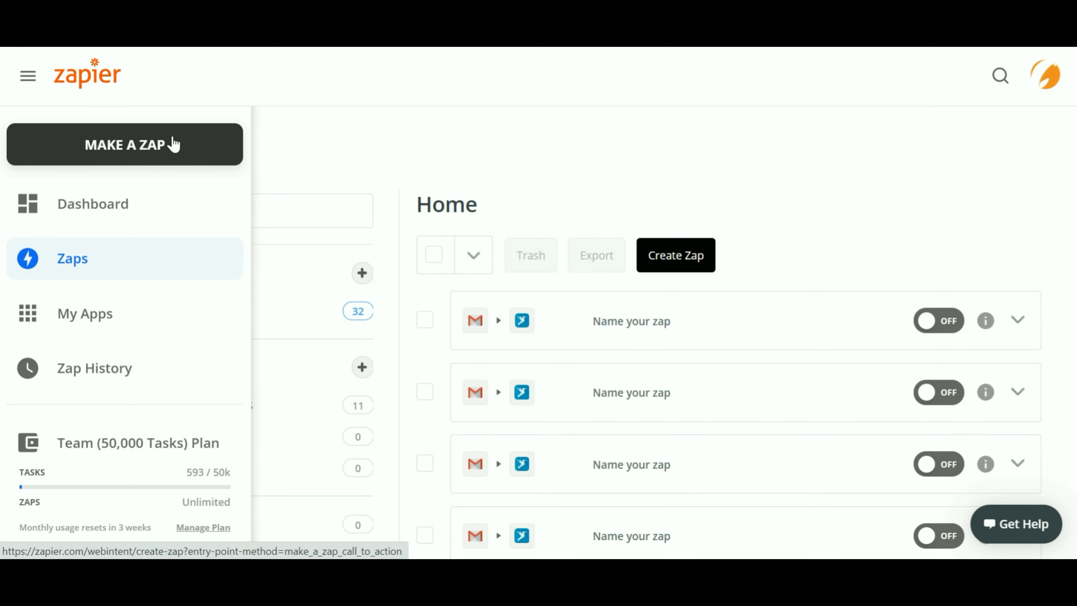
pyautogui.click(152, 152)
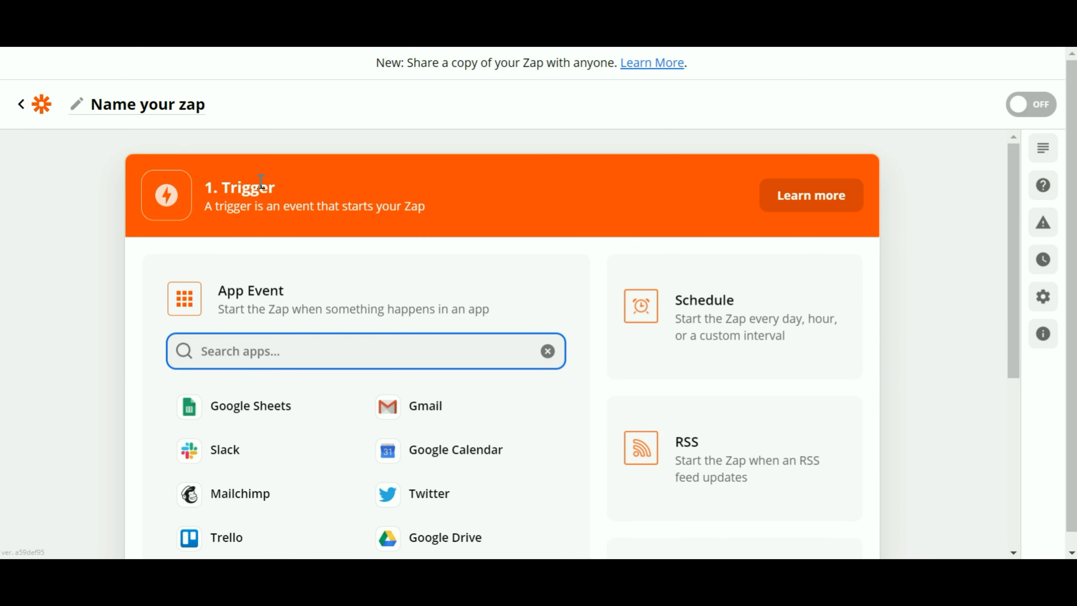
pyautogui.click(204, 113)
pyautogui.click(204, 115)
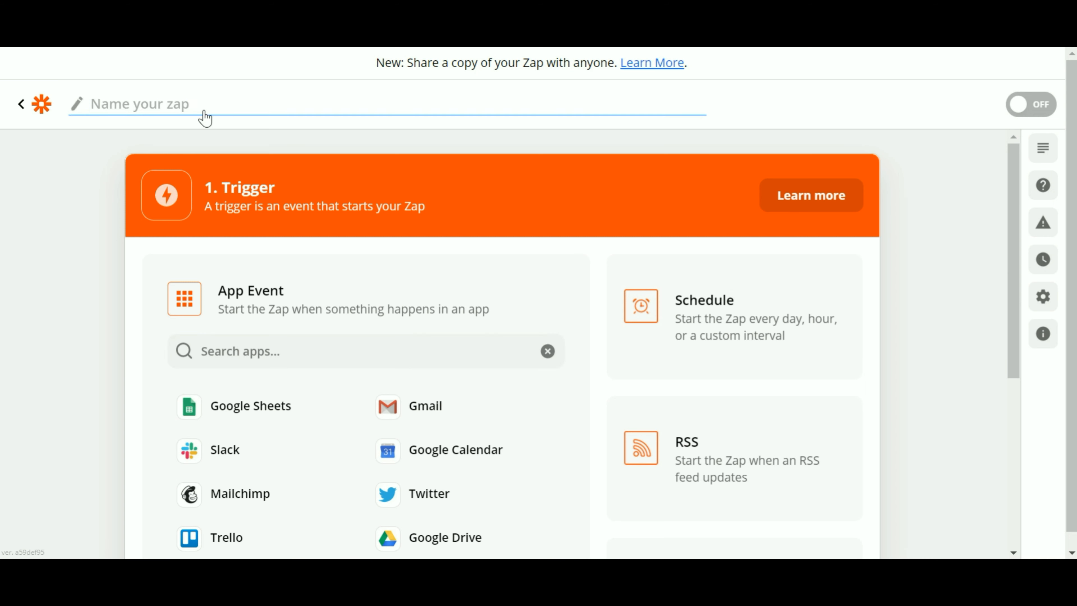
pyautogui.write('Lisas s')
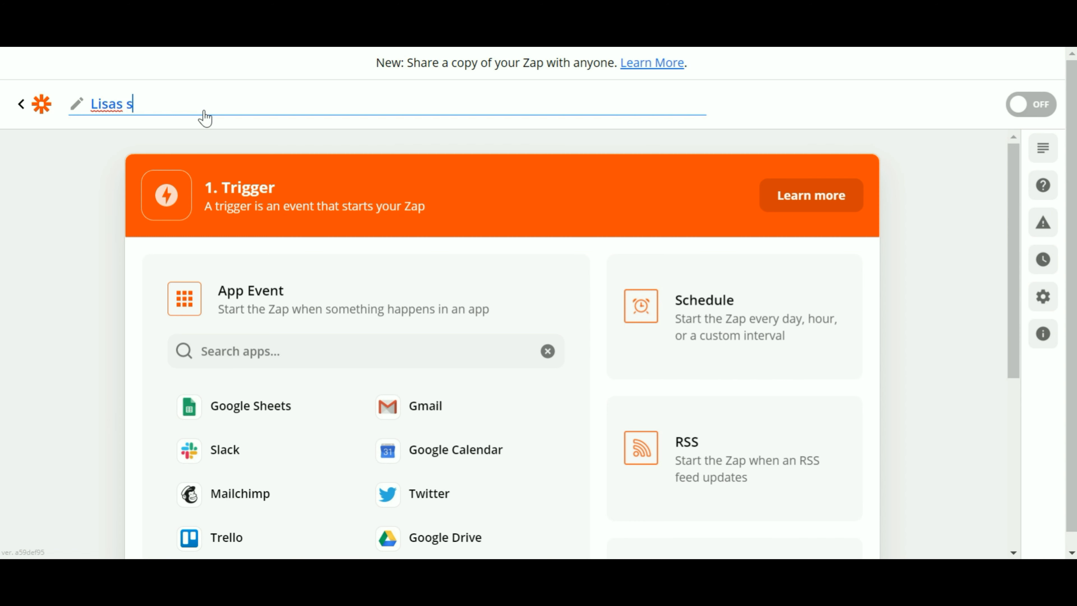
pyautogui.press('BackSpace')
pyautogui.write("' skateboards")
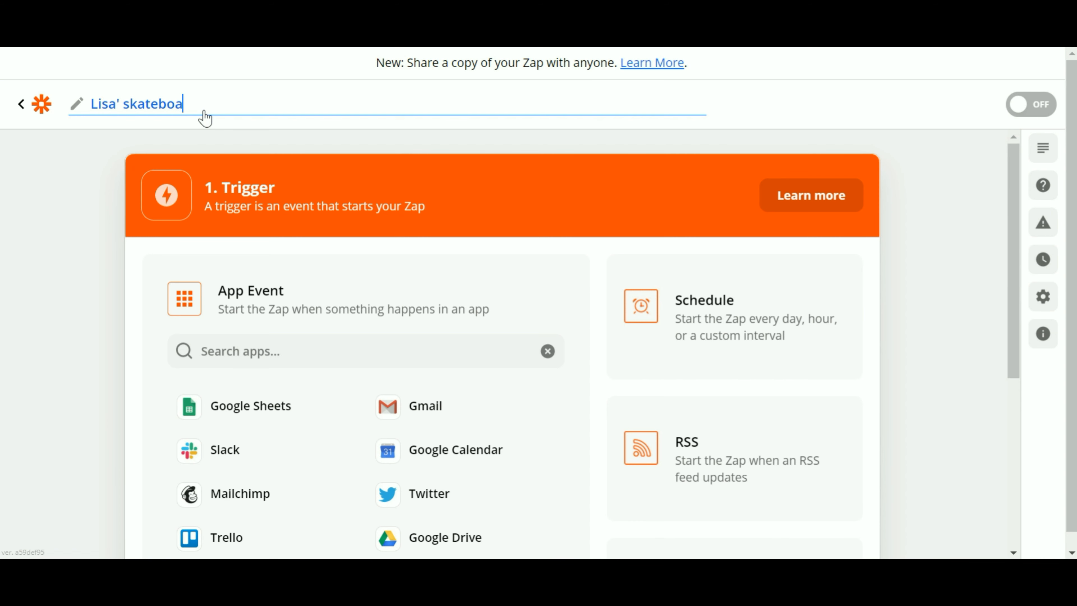
pyautogui.click(119, 111)
pyautogui.write('s')
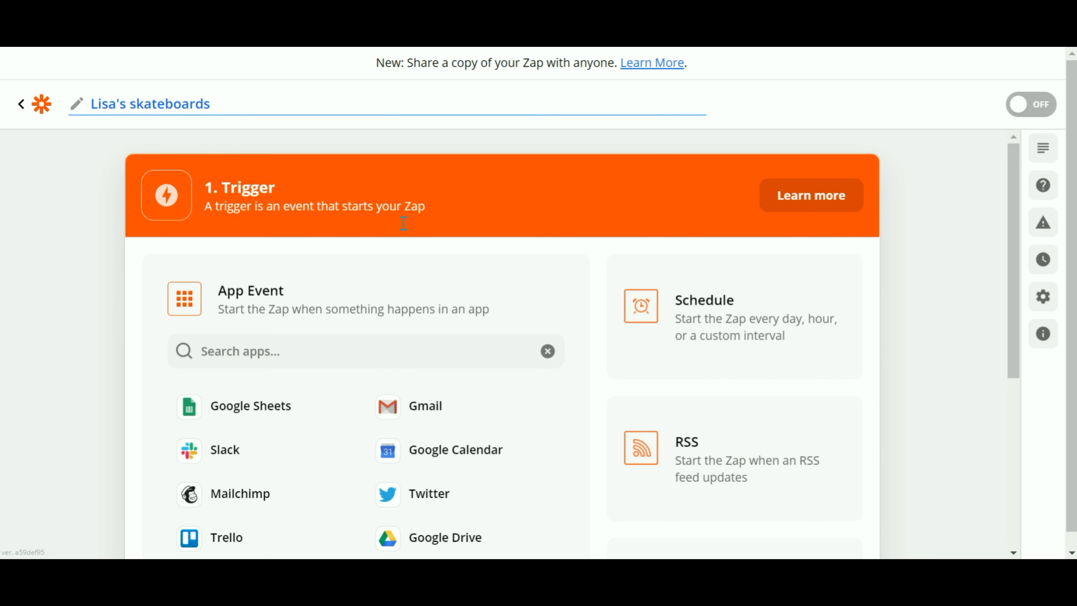
# Set the Zap's trigger to Gmail with the New Attachment event and continue to the account choice
pyautogui.scroll(-4, 475, 448)
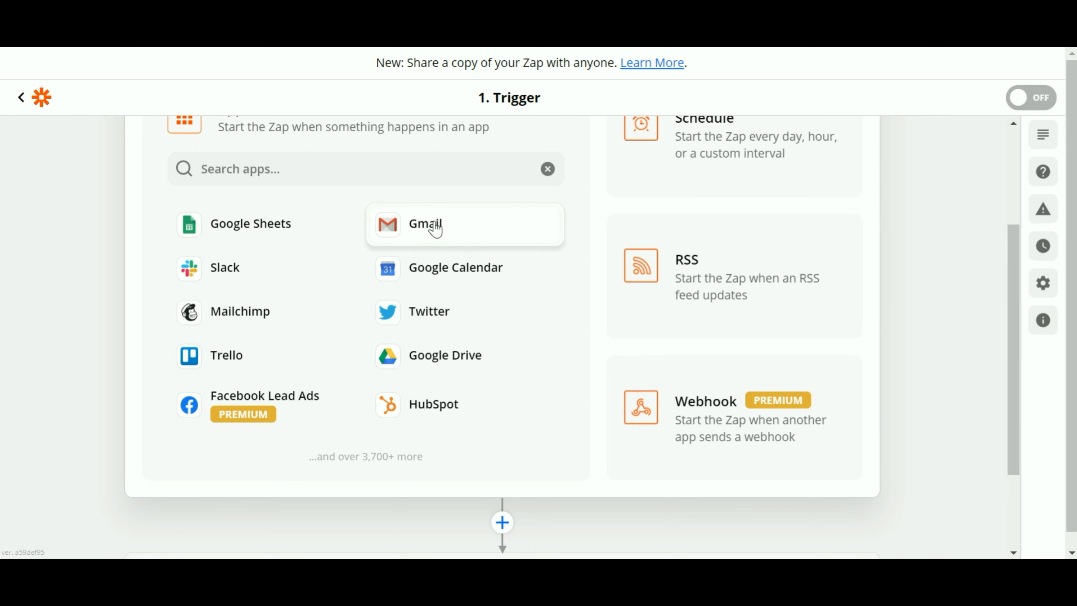
pyautogui.click(435, 230)
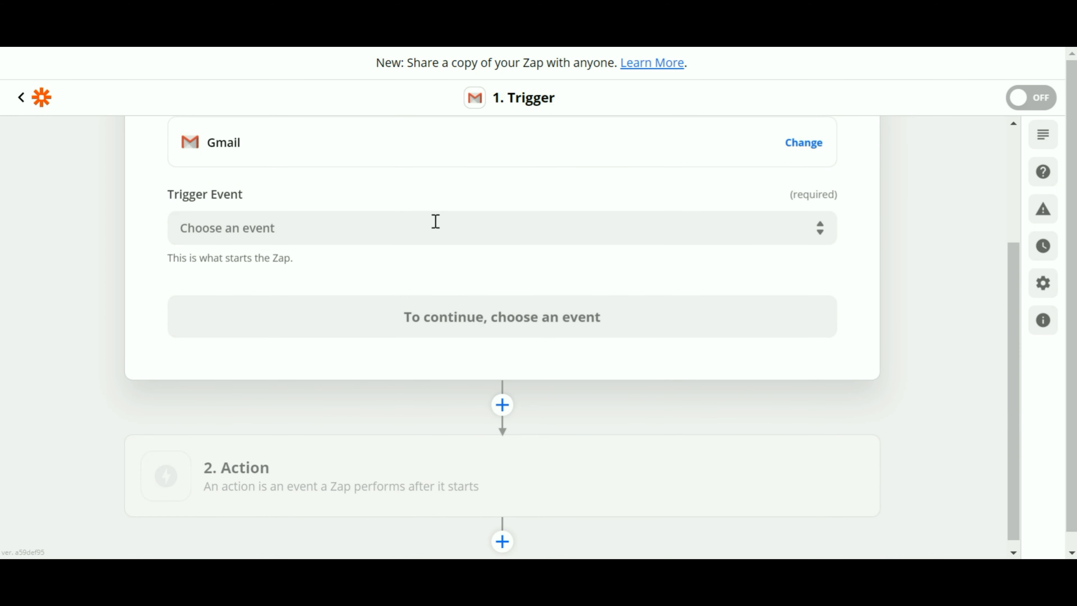
pyautogui.click(437, 222)
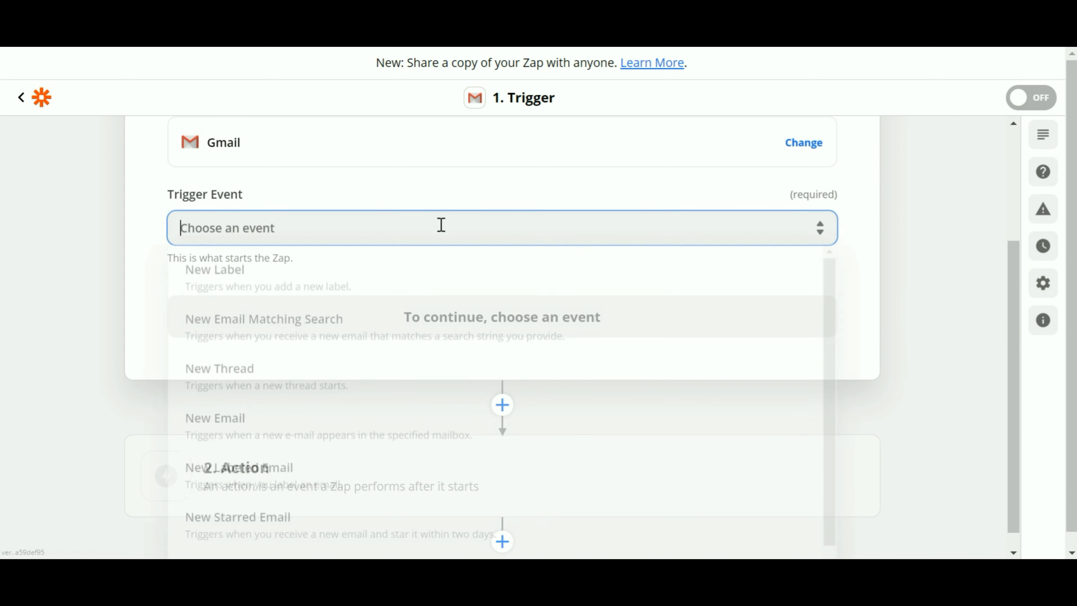
pyautogui.scroll(-1, 272, 416)
pyautogui.click(293, 544)
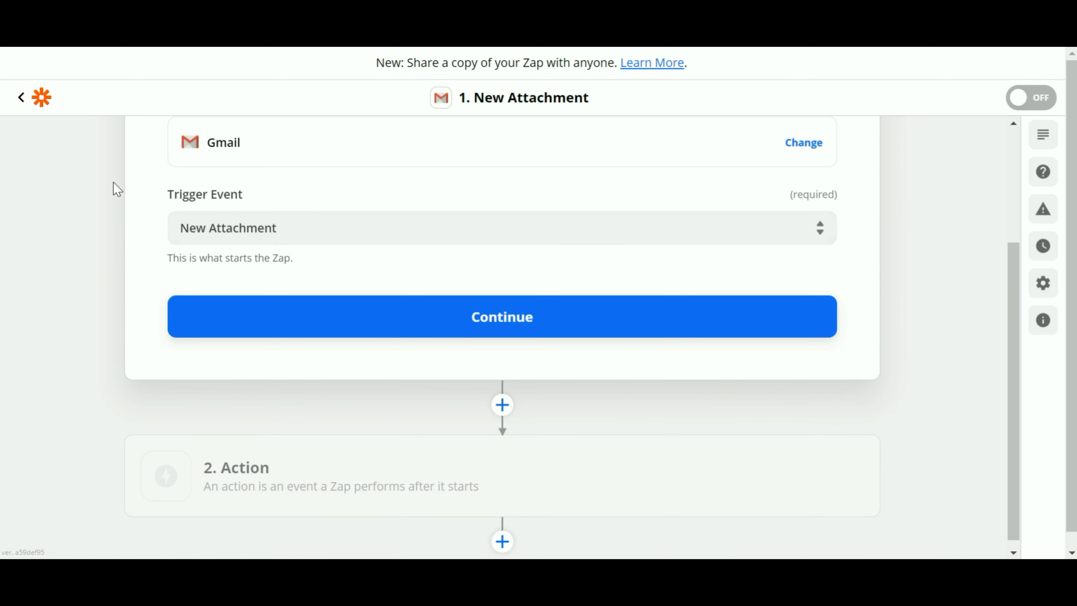
pyautogui.click(526, 333)
# Choose the already connected Gmail account for the trigger and continue to its setup
pyautogui.click(522, 247)
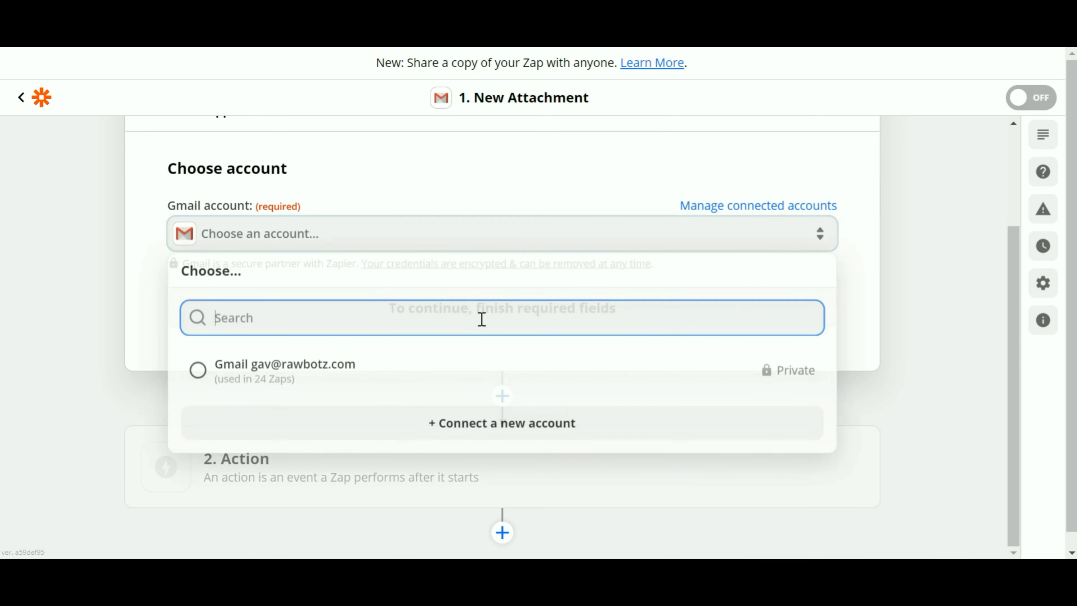
pyautogui.click(352, 369)
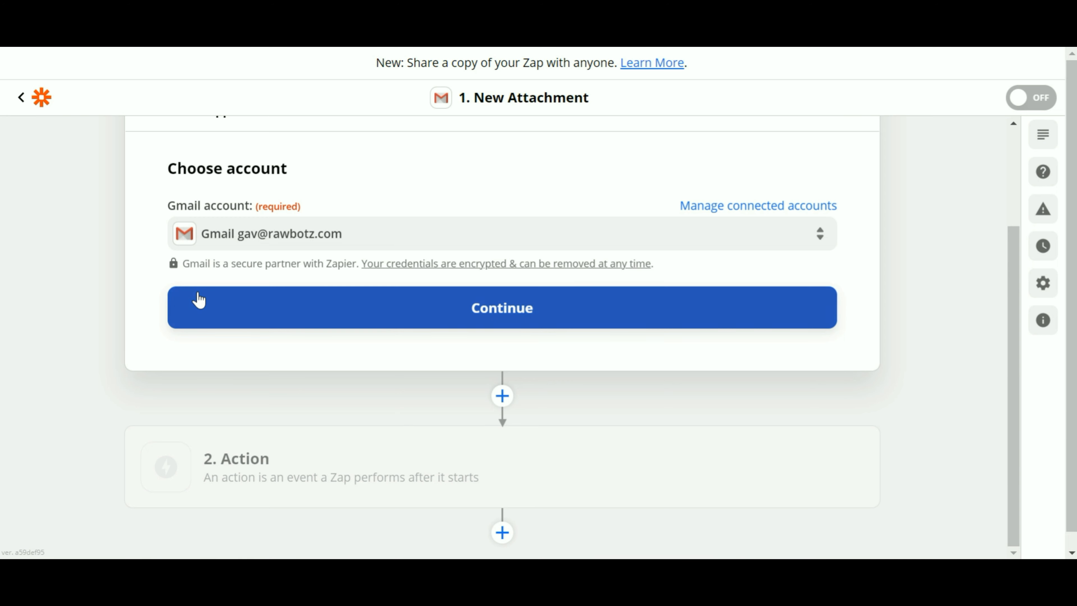
pyautogui.click(447, 306)
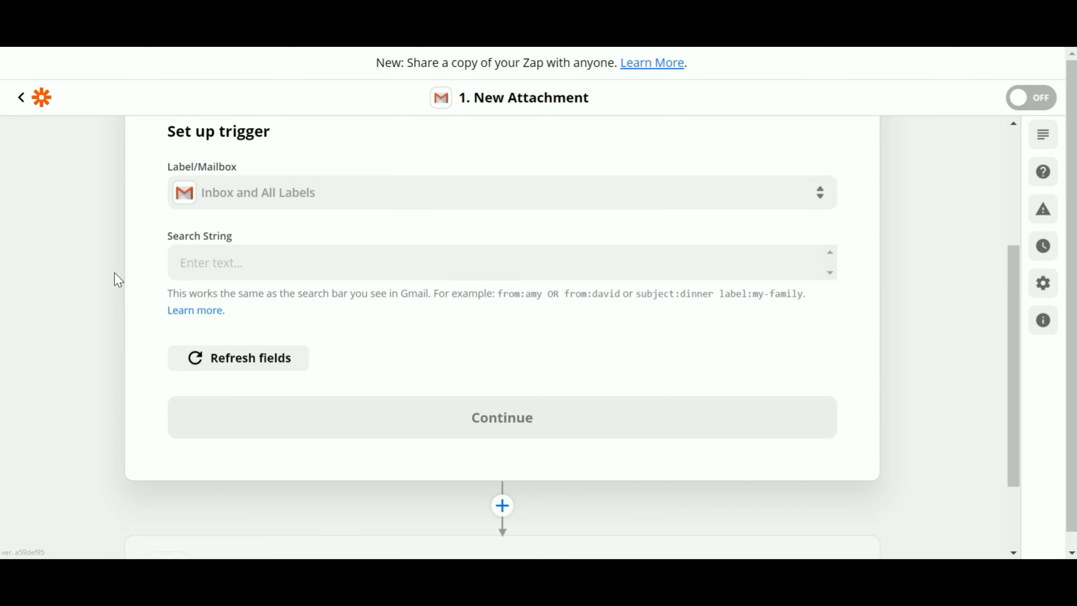
# Limit the trigger to the "Lisas skateboards" label and test the trigger
pyautogui.click(377, 195)
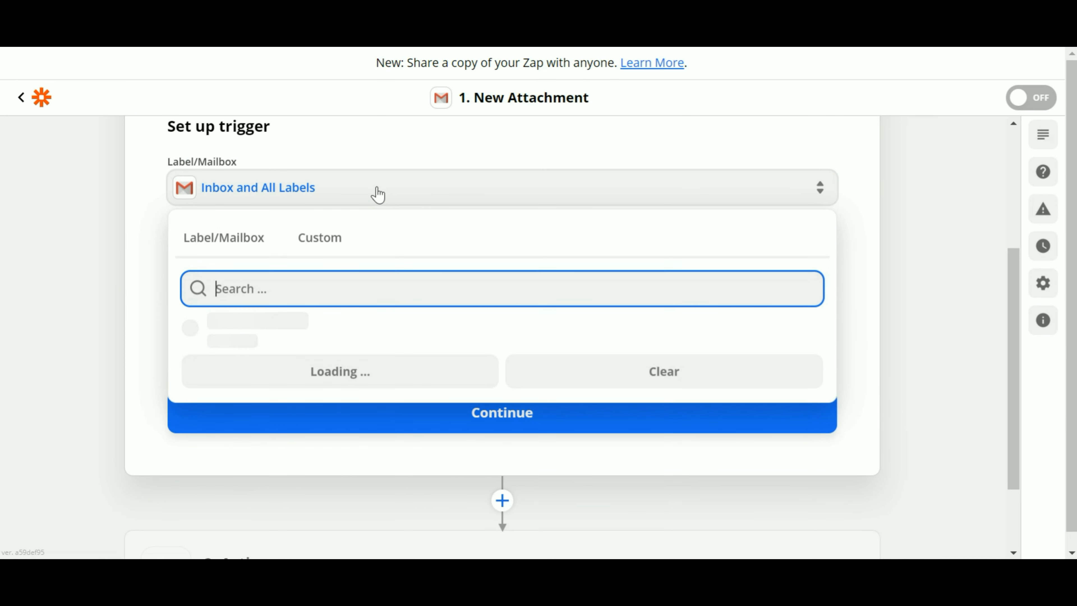
pyautogui.scroll(-10, 527, 334)
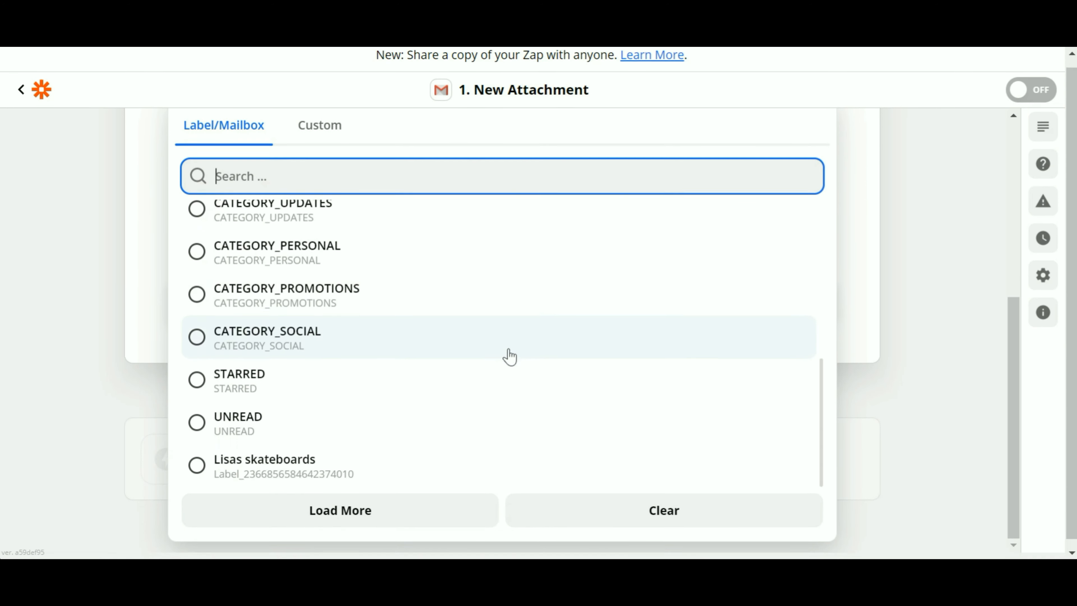
pyautogui.click(349, 463)
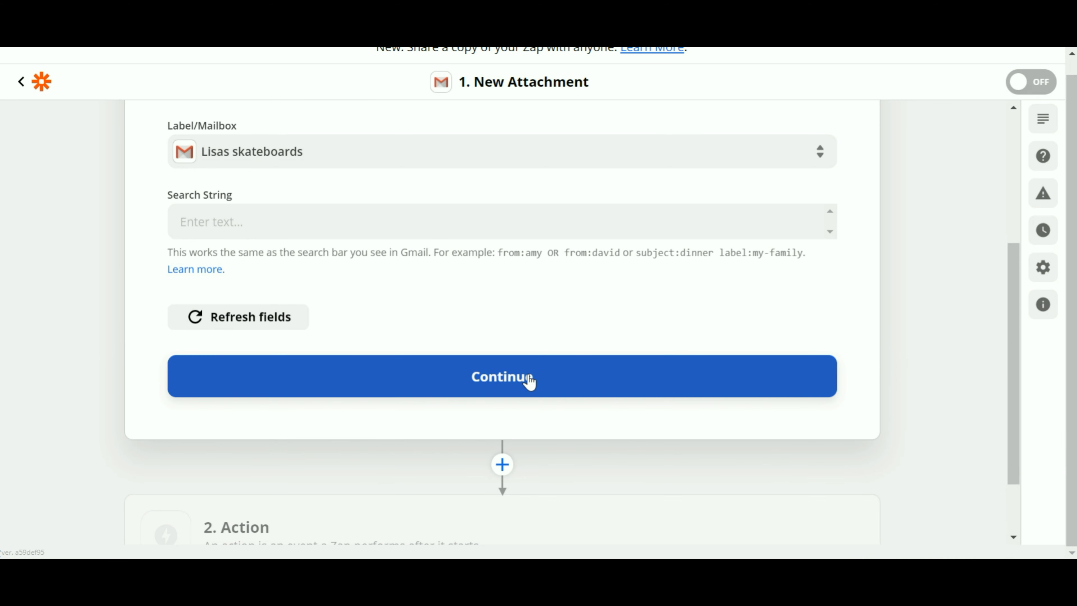
pyautogui.click(529, 383)
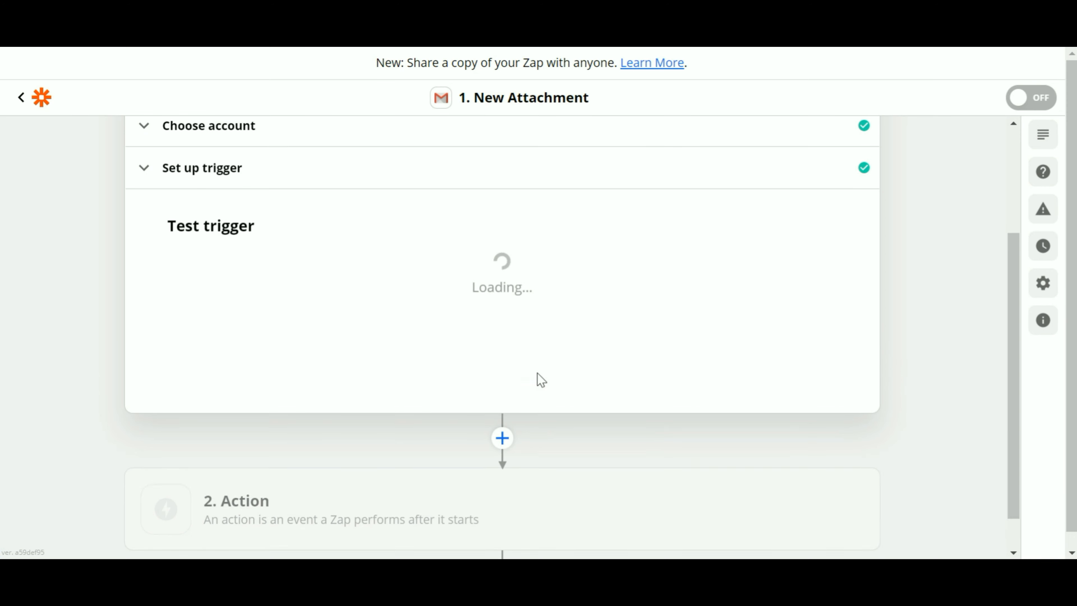
pyautogui.scroll(-3, 532, 323)
pyautogui.click(551, 309)
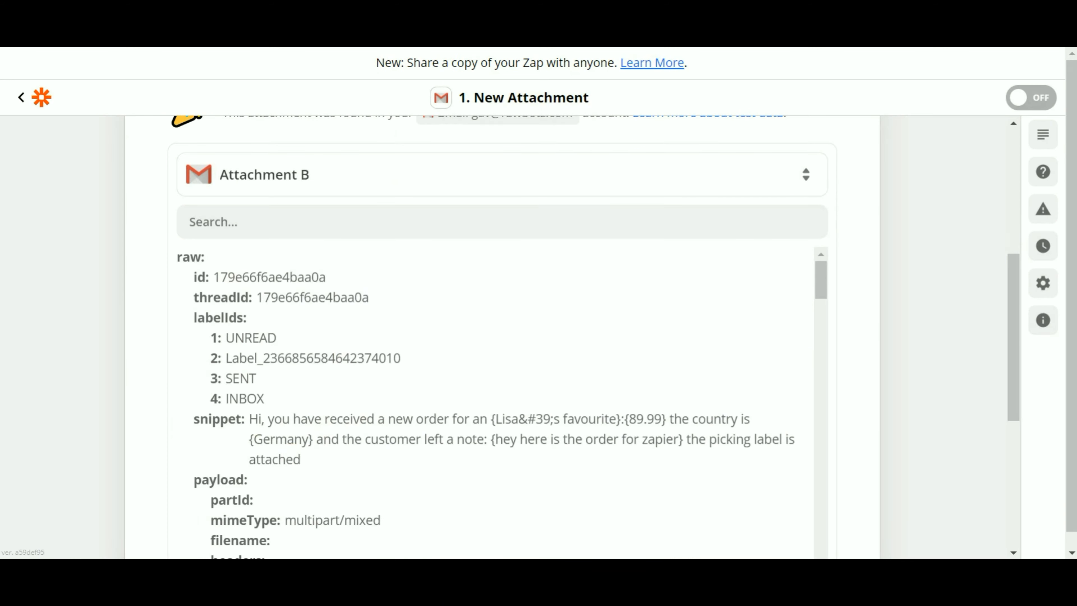
# Examine the order text and e-mail headers in the attachment data returned by the trigger test
pyautogui.scroll(-2, 536, 384)
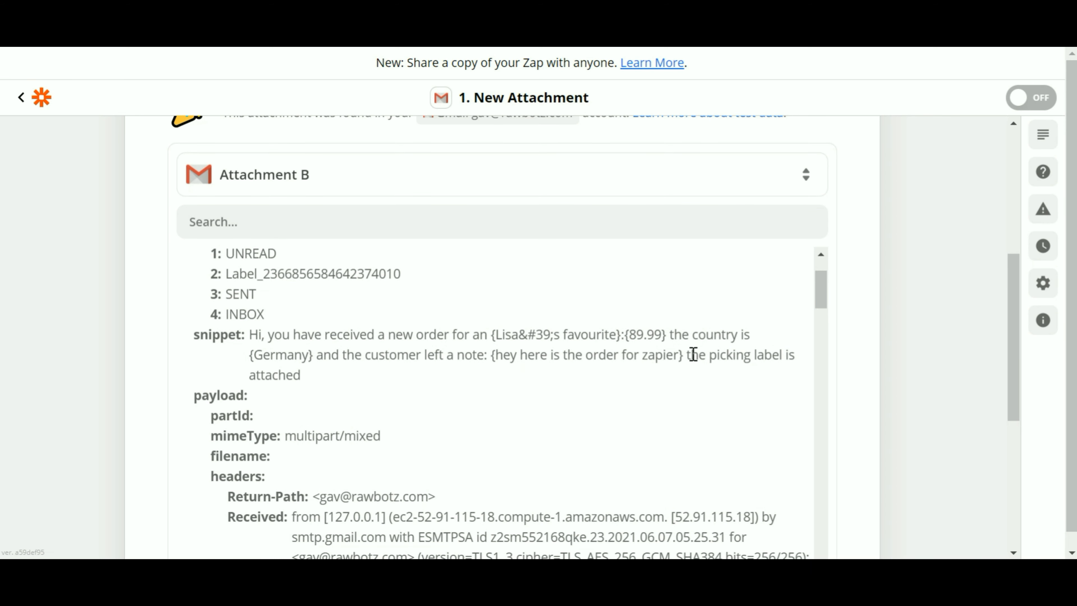
pyautogui.scroll(2, 262, 353)
pyautogui.scroll(-2, 4, 307)
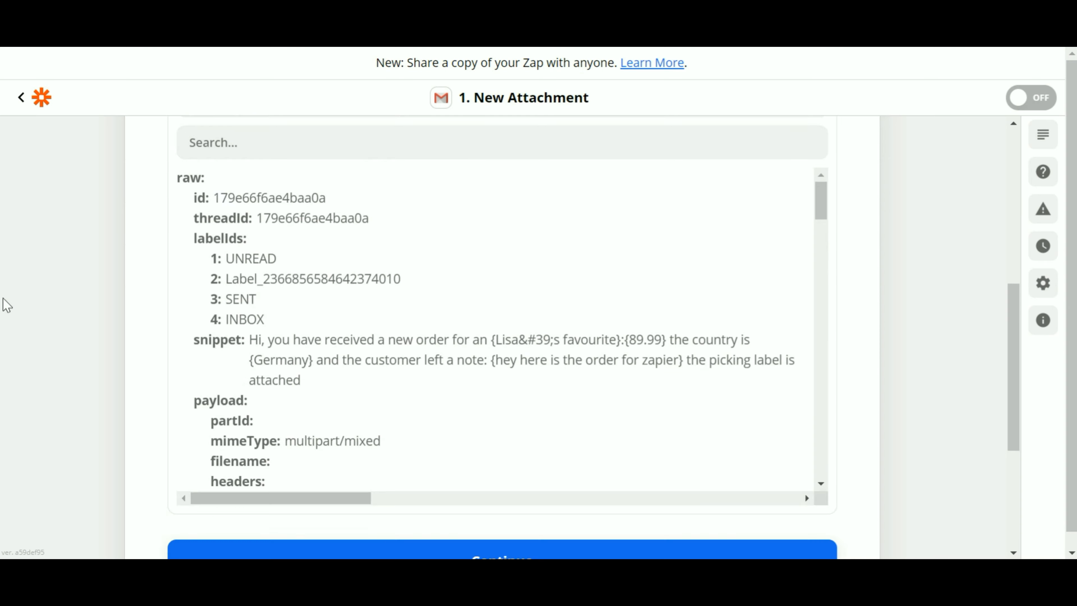
pyautogui.scroll(6, 42, 297)
pyautogui.scroll(-4, 81, 282)
pyautogui.scroll(-6, 738, 294)
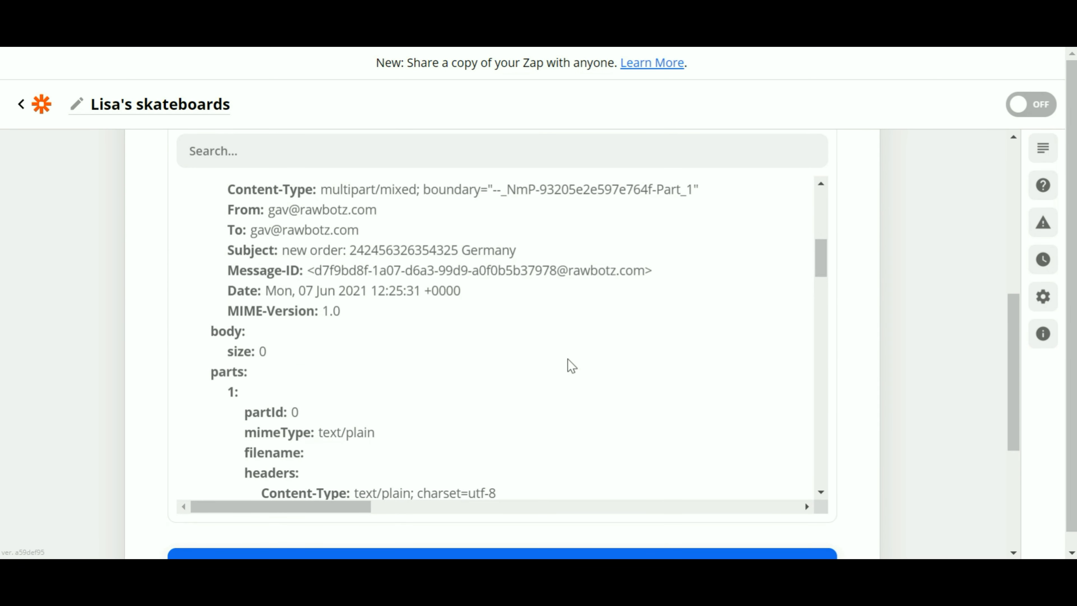
pyautogui.scroll(6, 569, 364)
pyautogui.scroll(4, 38, 320)
pyautogui.scroll(-4, 85, 329)
pyautogui.scroll(2, 75, 289)
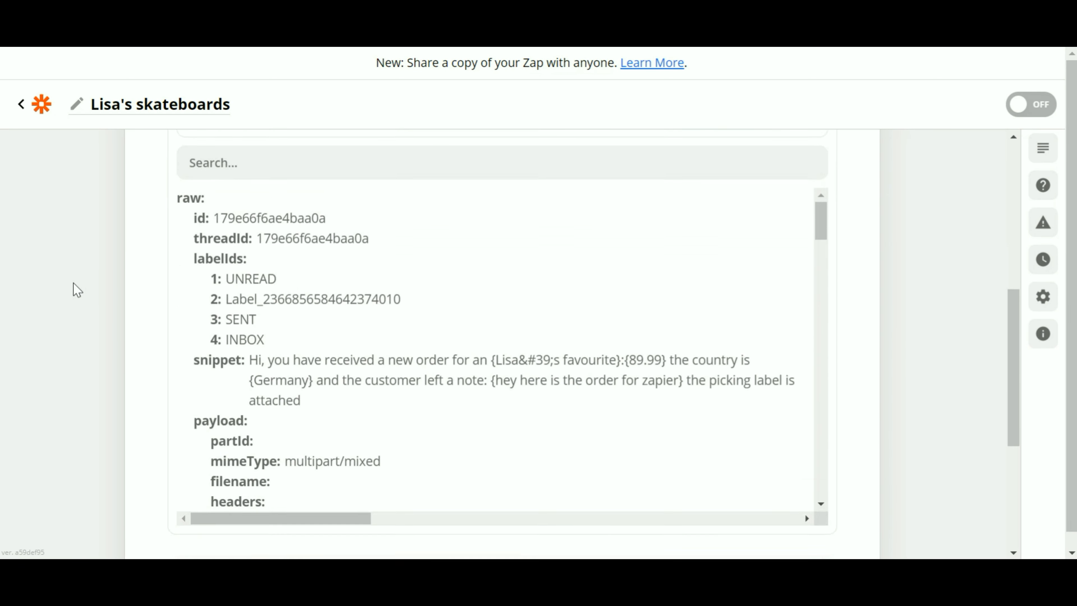
# Accept the trigger's test data and add a Path as the Zap's second step
pyautogui.scroll(-4, 132, 260)
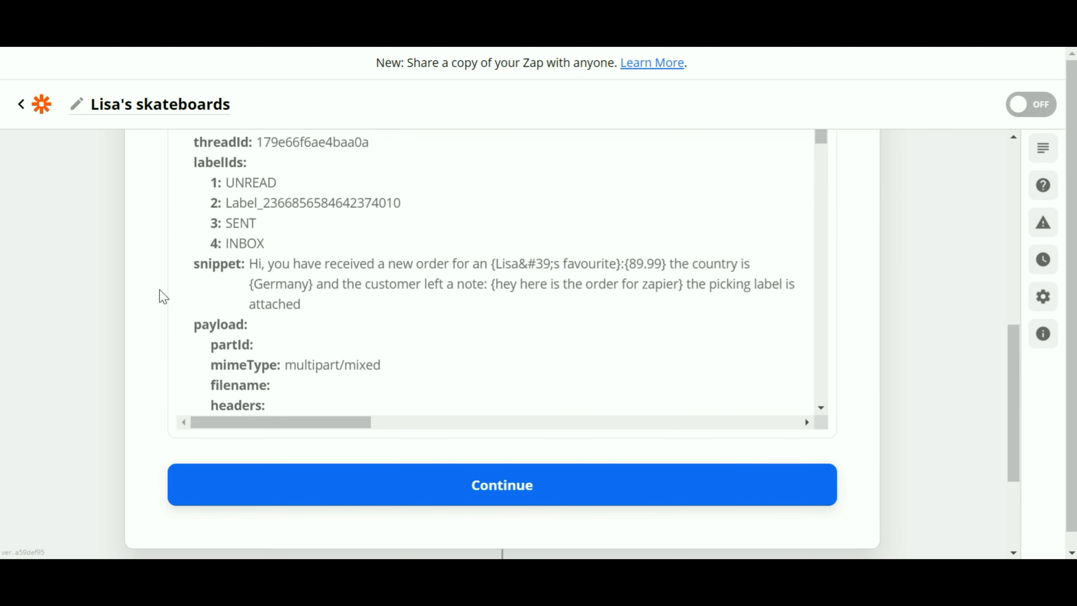
pyautogui.click(512, 490)
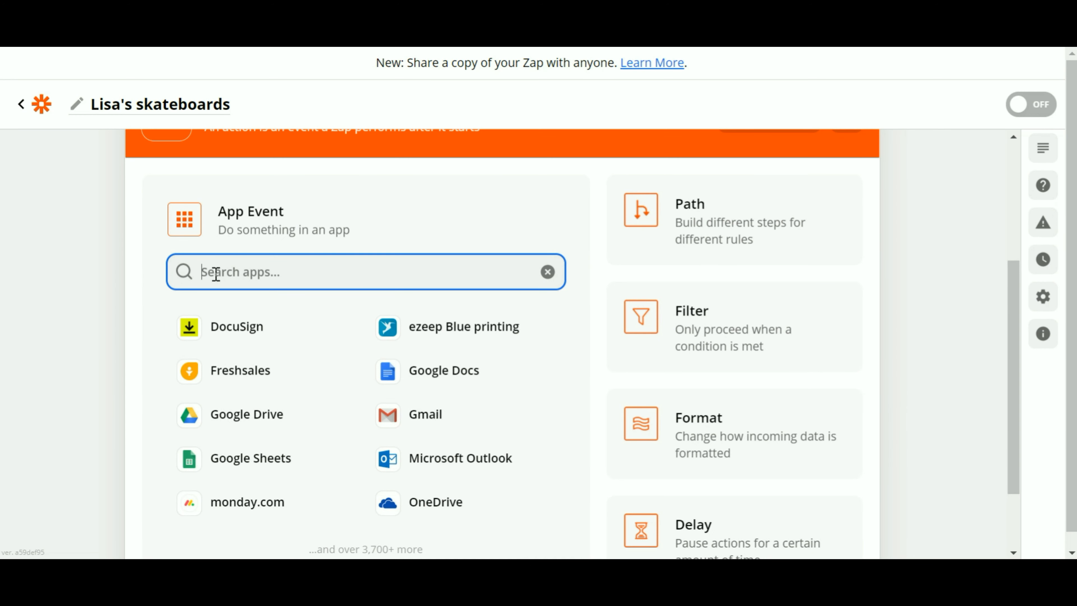
pyautogui.click(791, 223)
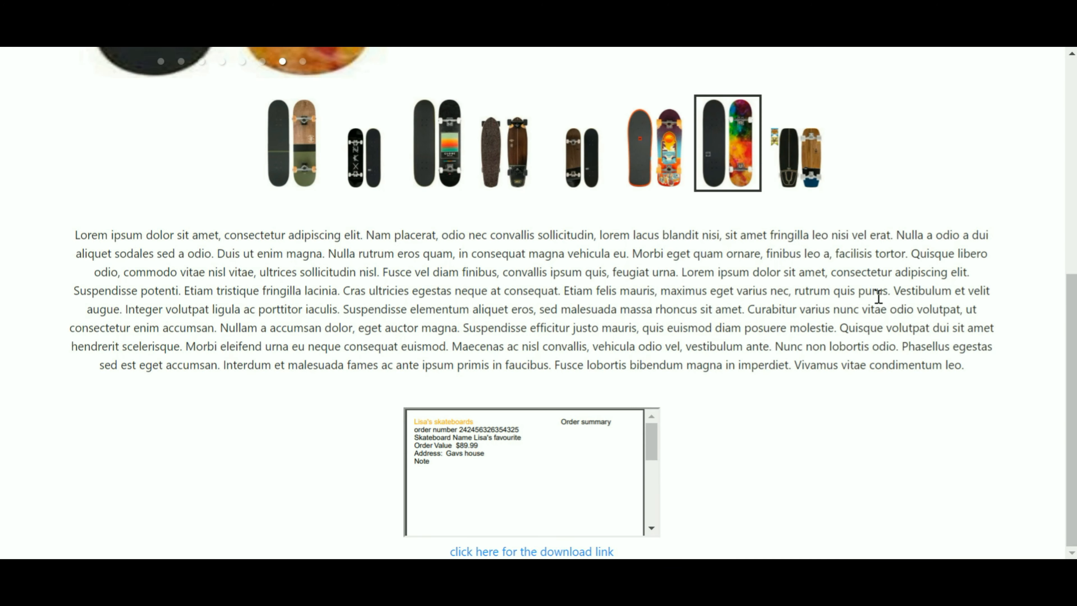
# Switch to the Lisa's Skateboards page and check the Country field of the order form
pyautogui.scroll(10, 877, 295)
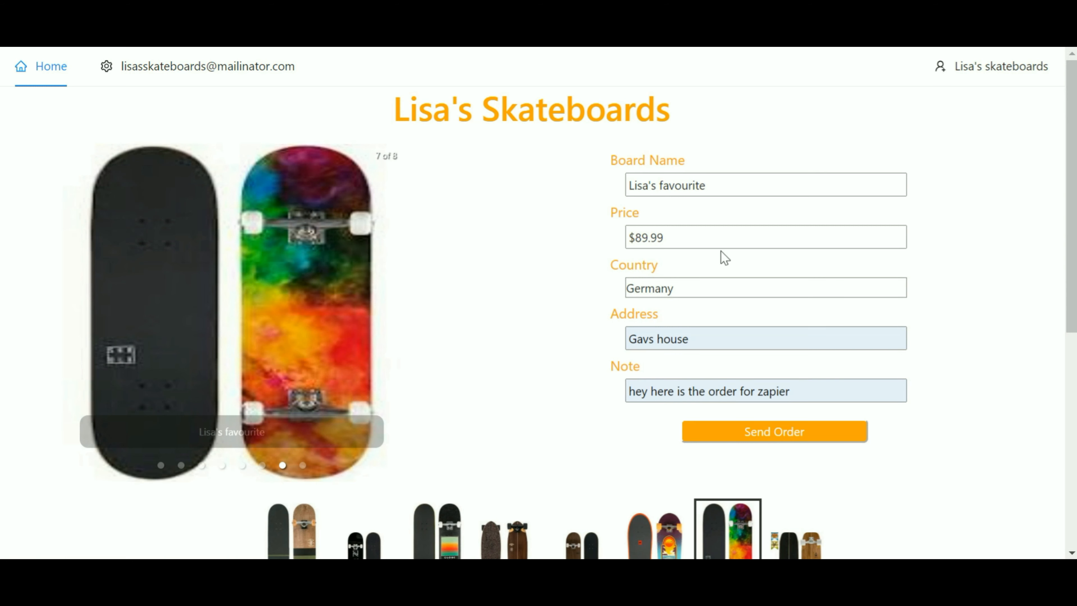
pyautogui.click(689, 289)
pyautogui.click(701, 292)
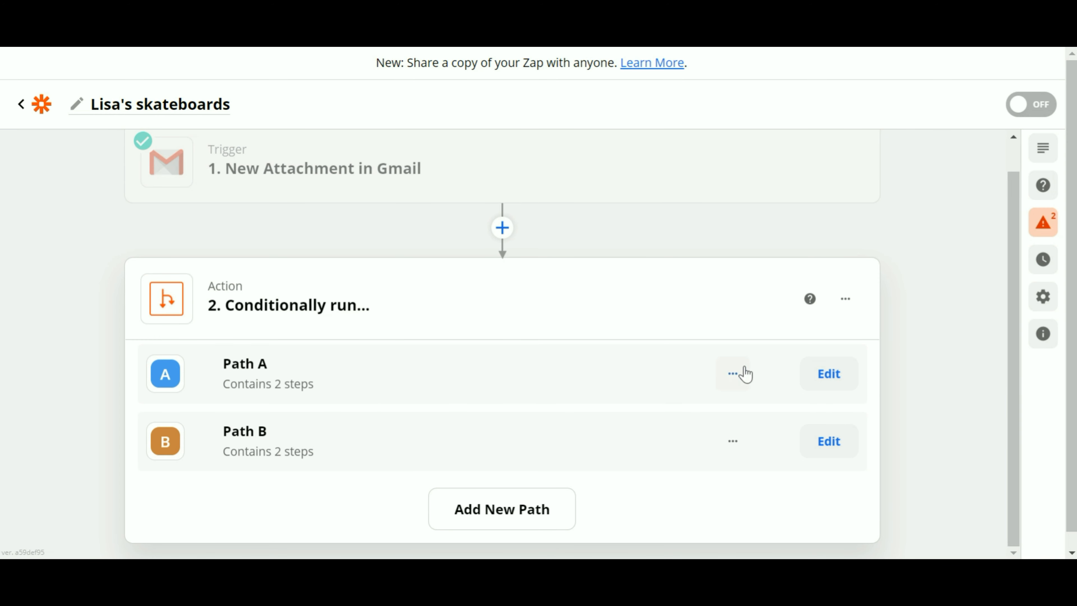
# Edit Path A in the Zap, rename it "German Warehouse" and continue to its rules
pyautogui.click(828, 373)
pyautogui.click(305, 342)
pyautogui.press('BackSpace')
pyautogui.press('BackSpace')
pyautogui.press('BackSpace')
pyautogui.press('BackSpace')
pyautogui.press('BackSpace')
pyautogui.press('BackSpace')
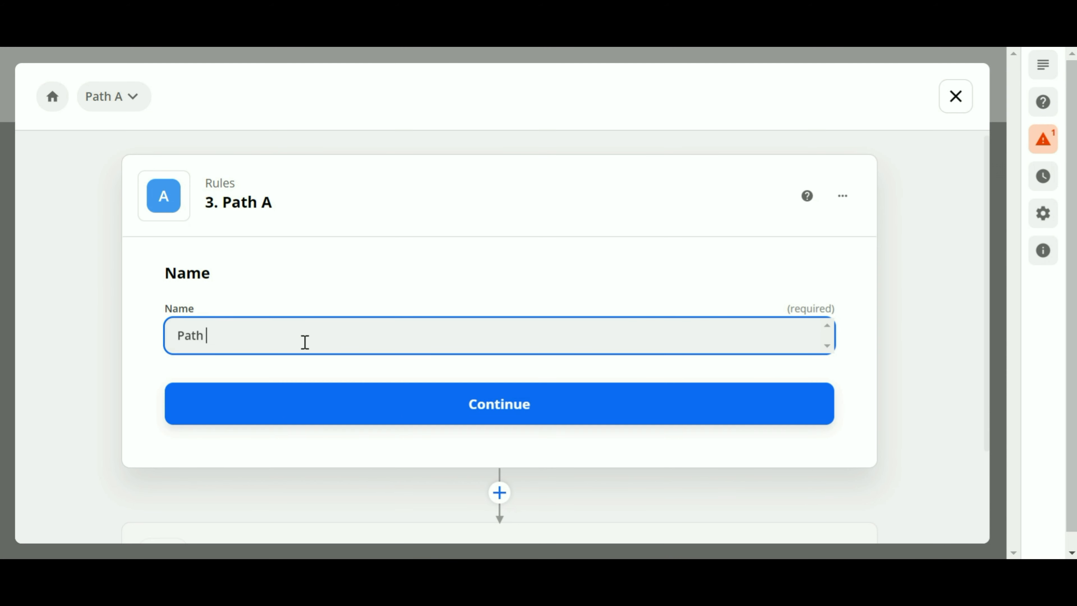
pyautogui.write('German EWe')
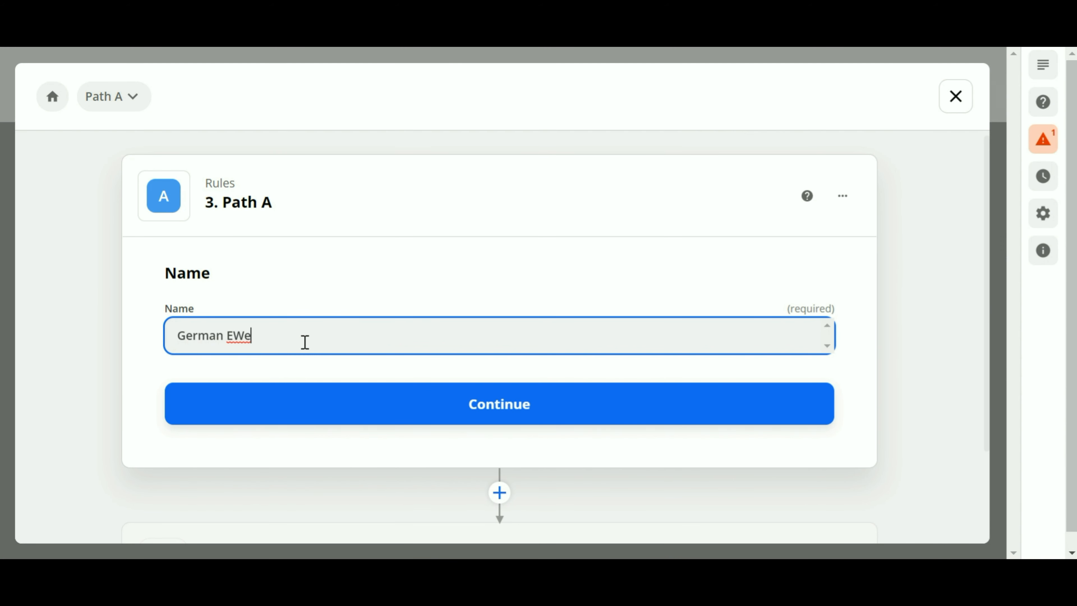
pyautogui.write('bsite')
pyautogui.press('BackSpace')
pyautogui.press('BackSpace')
pyautogui.press('BackSpace')
pyautogui.press('BackSpace')
pyautogui.press('BackSpace')
pyautogui.press('BackSpace')
pyautogui.press('BackSpace')
pyautogui.press('BackSpace')
pyautogui.write('Warehouse')
pyautogui.click(380, 409)
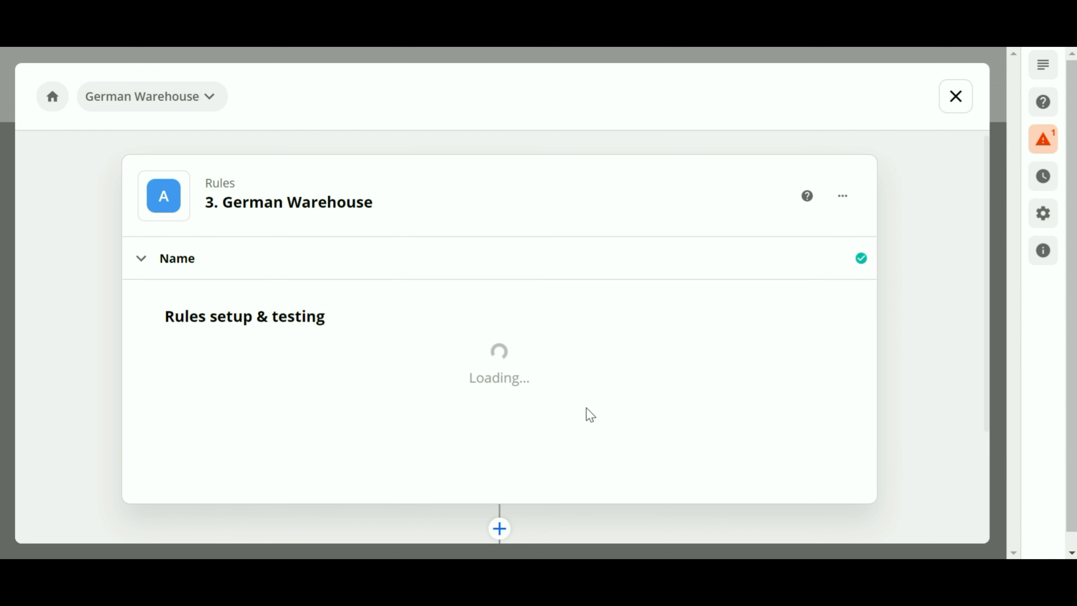
# Set the field of the German Warehouse path rule to the Gmail trigger's Subject
pyautogui.scroll(-1, 435, 314)
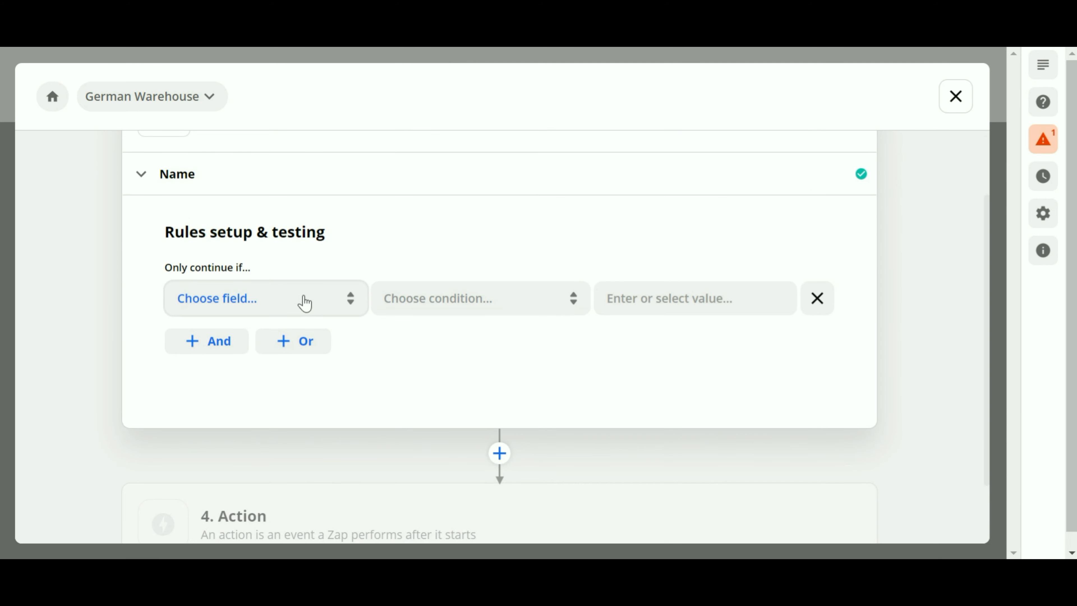
pyautogui.click(283, 298)
pyautogui.scroll(-2, 234, 377)
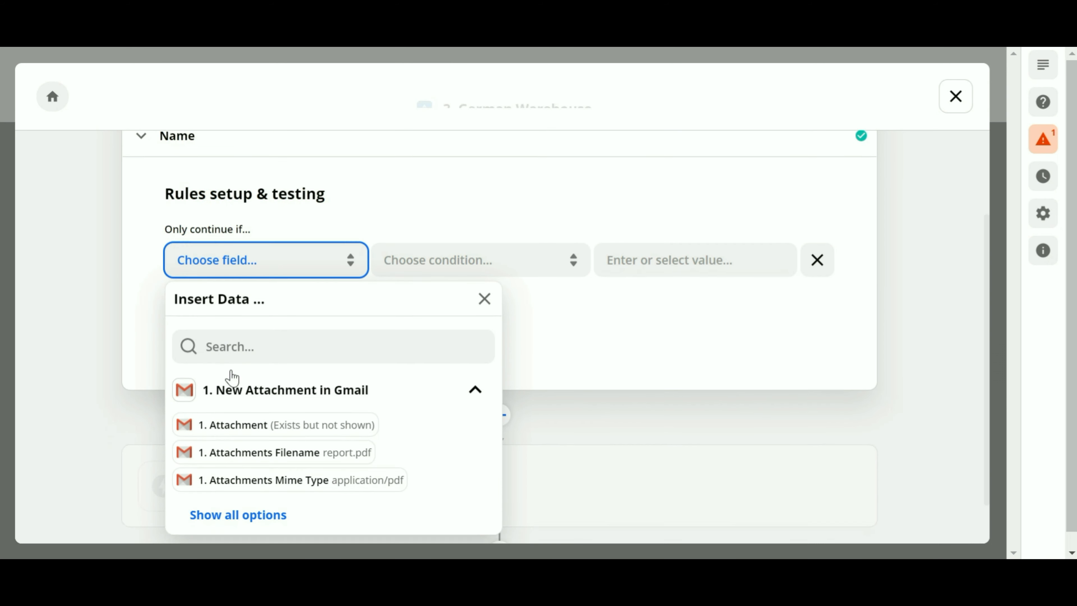
pyautogui.click(256, 472)
pyautogui.scroll(-8, 299, 369)
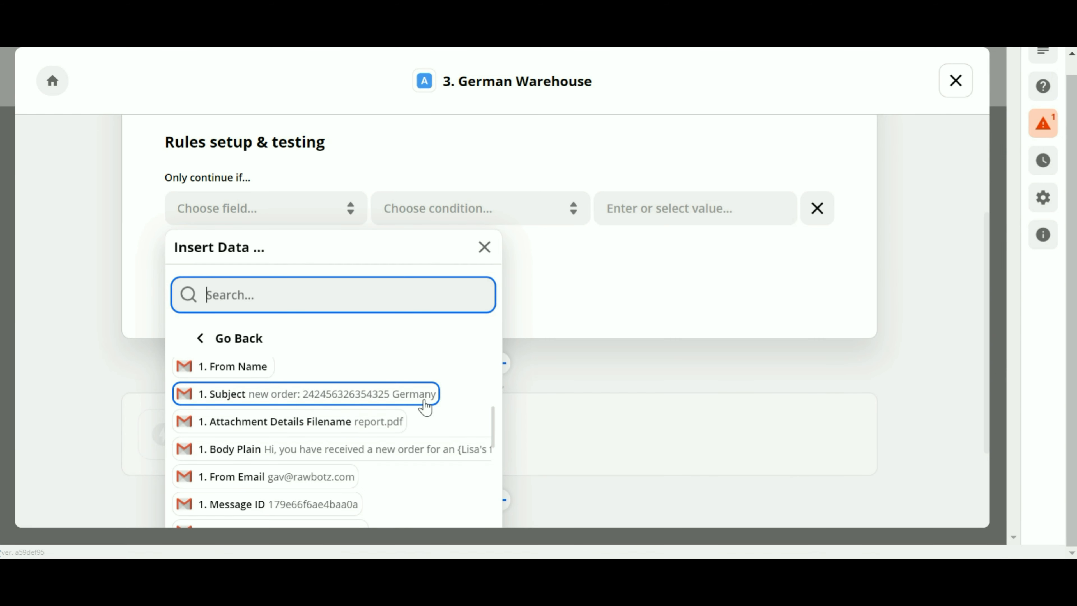
pyautogui.click(400, 403)
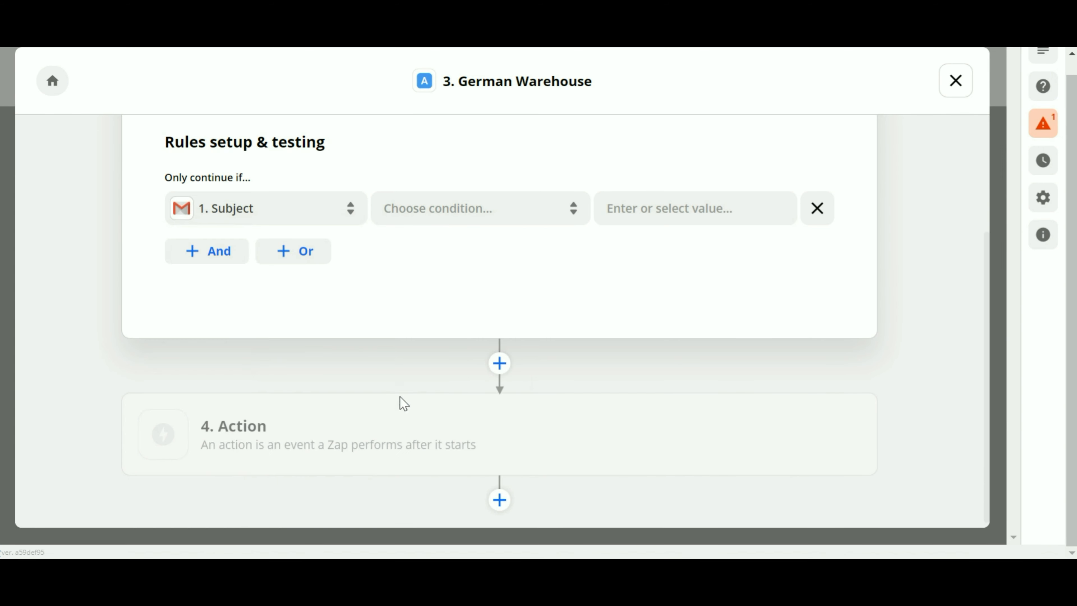
# Complete the Subject rule with the condition "(Text) Contains" and the value "Germany", and test it against the sample data
pyautogui.click(535, 210)
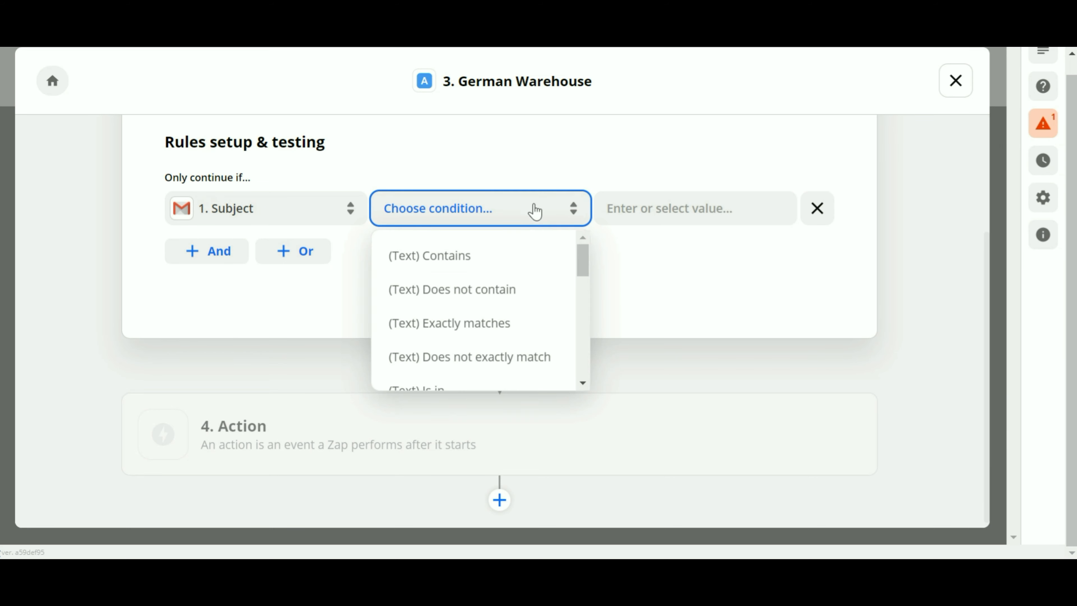
pyautogui.click(513, 255)
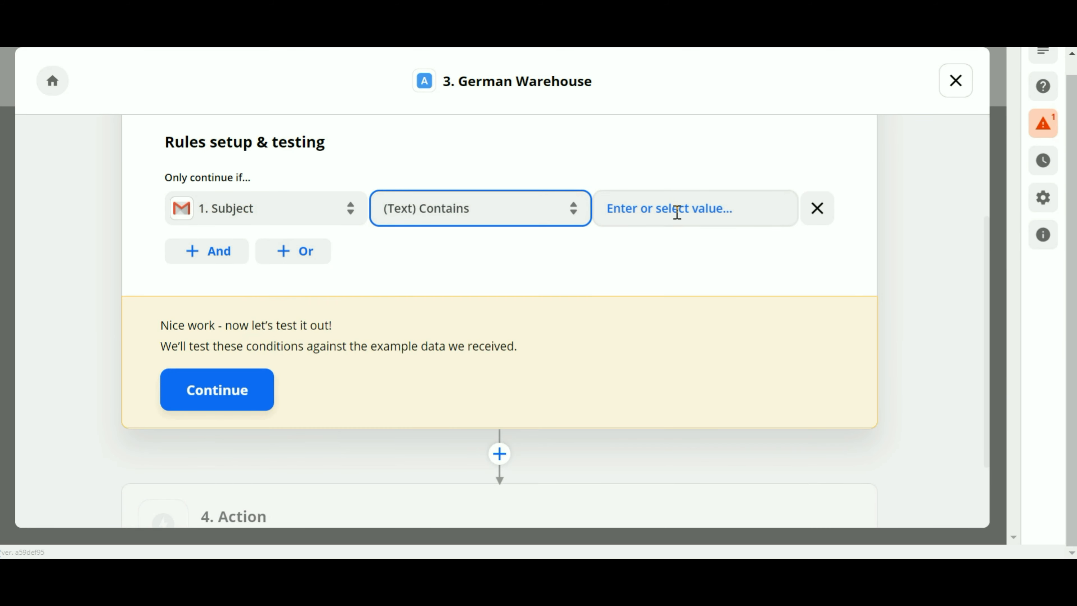
pyautogui.click(697, 199)
pyautogui.write('Gera')
pyautogui.press('BackSpace')
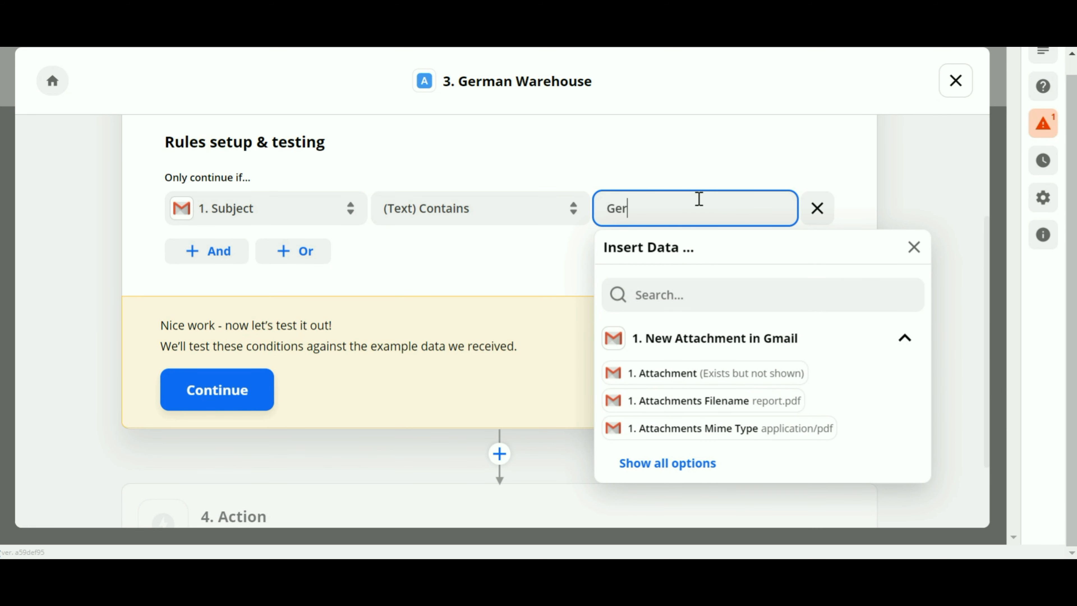
pyautogui.write('many')
pyautogui.click(757, 162)
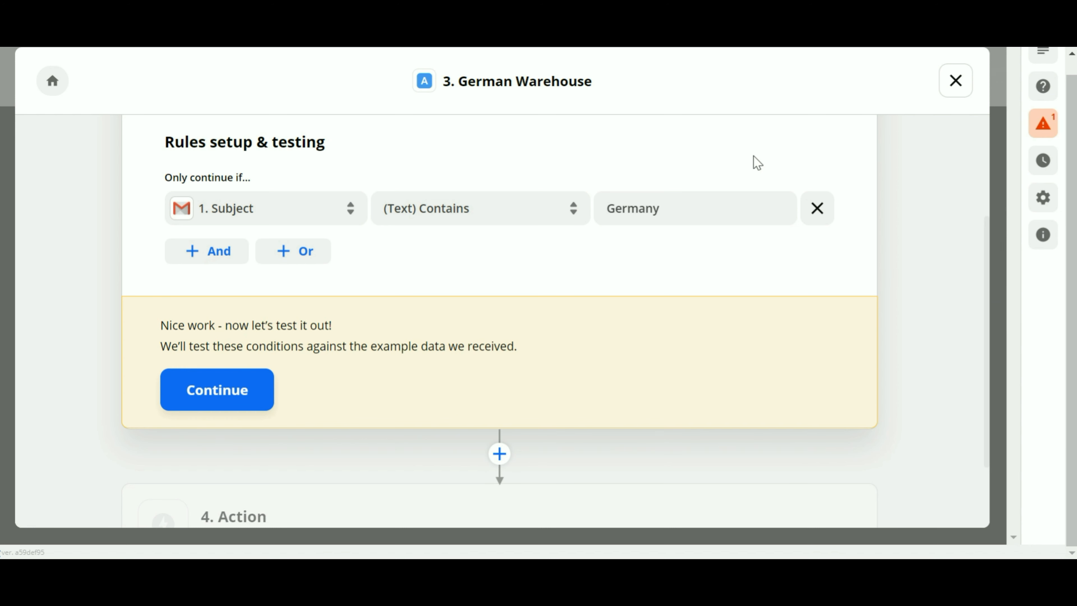
pyautogui.click(227, 391)
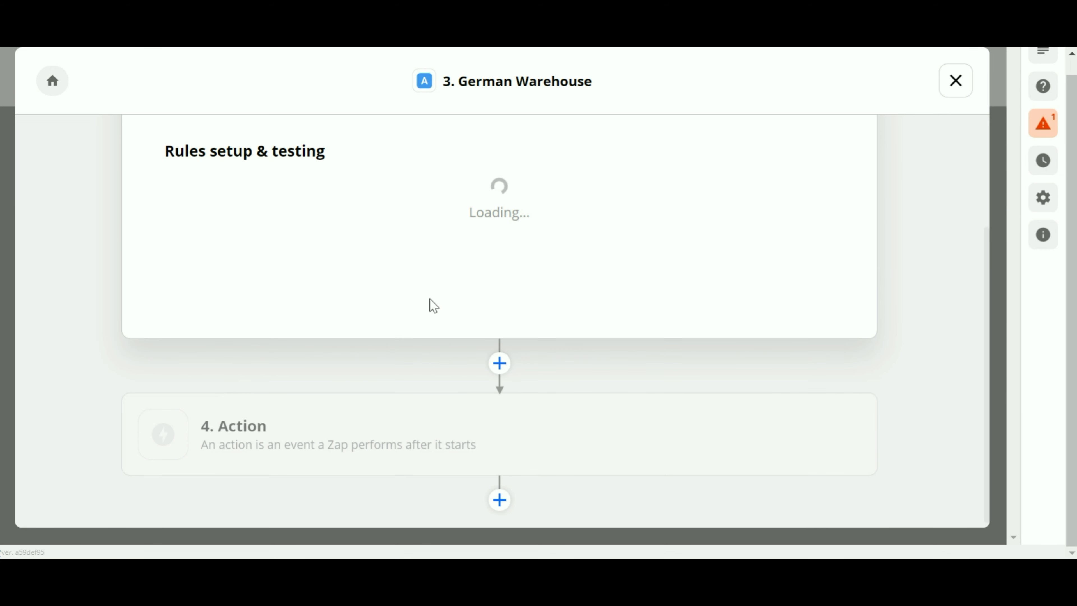
# Replace the rule's value with "Unites states" and retest the path against the sample data
pyautogui.click(675, 361)
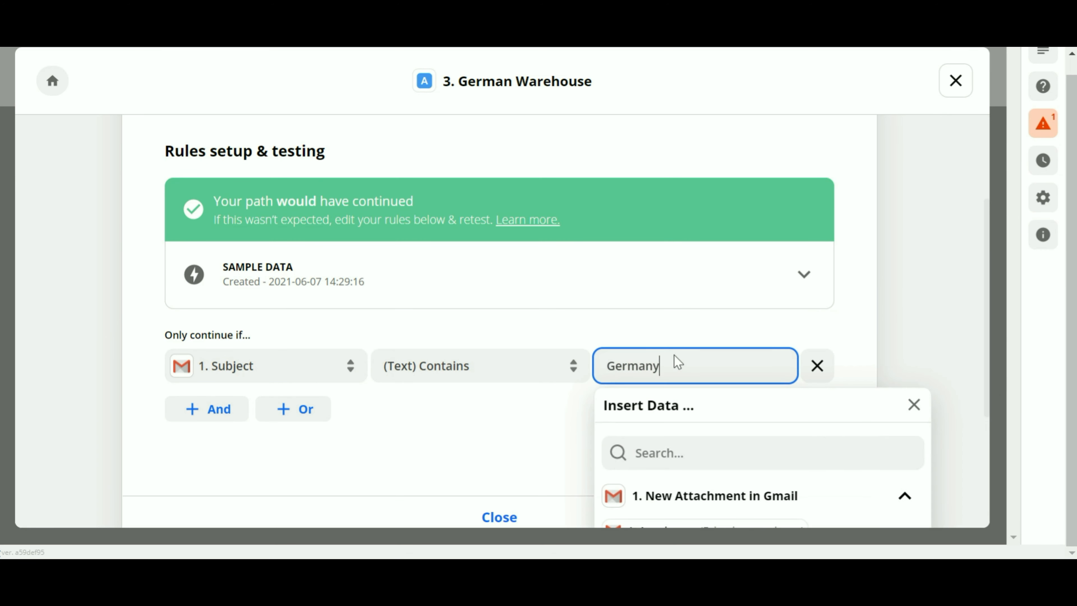
pyautogui.press('BackSpace')
pyautogui.press('BackSpace')
pyautogui.press('BackSpace')
pyautogui.press('BackSpace')
pyautogui.press('BackSpace')
pyautogui.press('BackSpace')
pyautogui.write('Unites states')
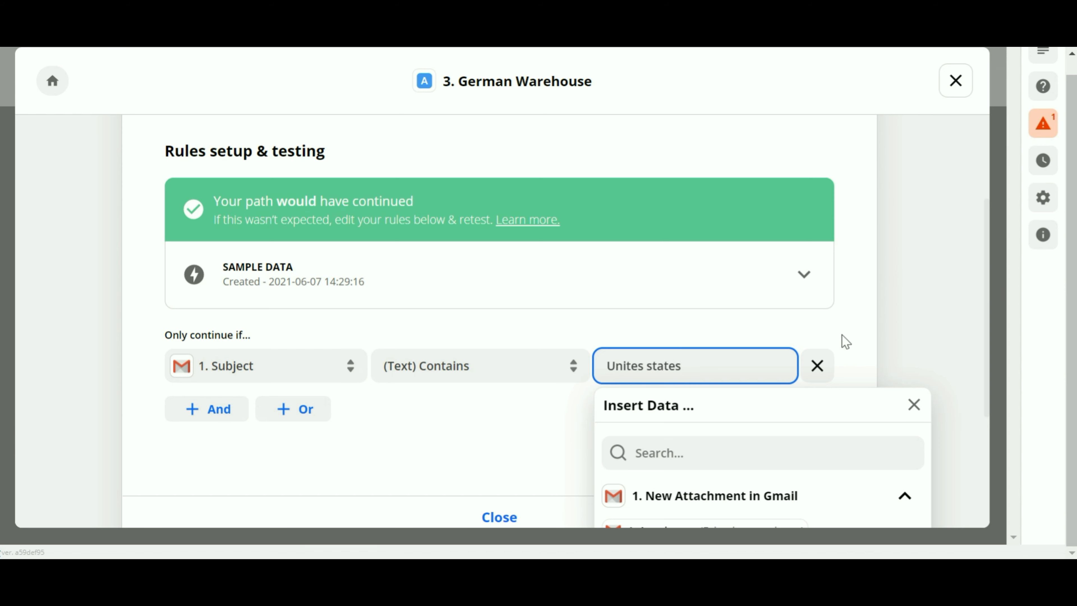
pyautogui.click(865, 320)
pyautogui.click(249, 403)
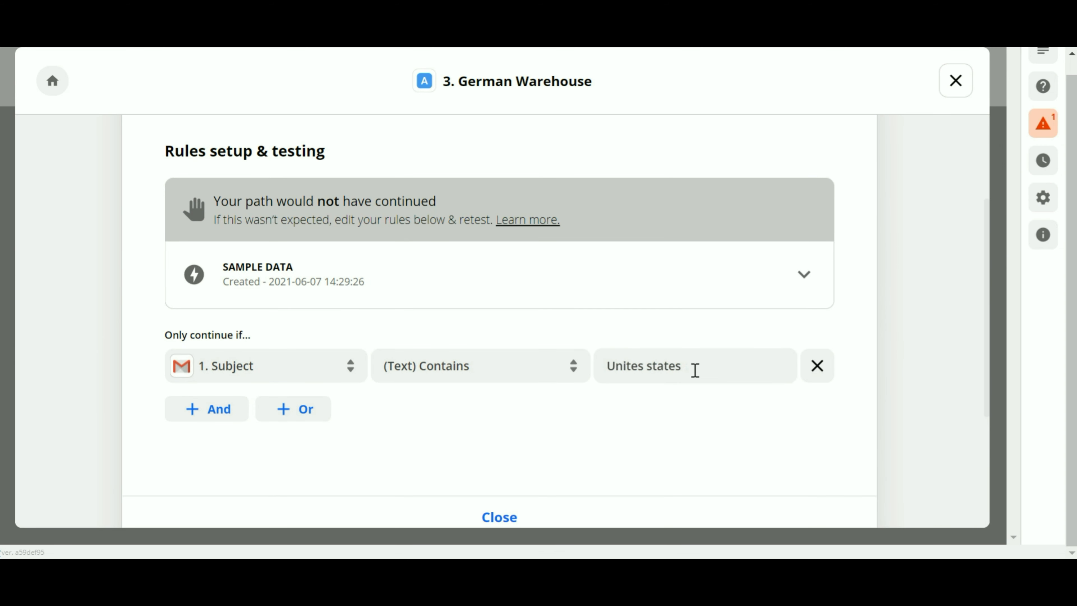
# Set the value of the Subject rule to "German" and run the rule test again
pyautogui.click(704, 368)
pyautogui.press('BackSpace')
pyautogui.press('BackSpace')
pyautogui.press('BackSpace')
pyautogui.press('BackSpace')
pyautogui.press('BackSpace')
pyautogui.press('BackSpace')
pyautogui.press('BackSpace')
pyautogui.press('BackSpace')
pyautogui.press('BackSpace')
pyautogui.press('BackSpace')
pyautogui.press('BackSpace')
pyautogui.press('BackSpace')
pyautogui.press('BackSpace')
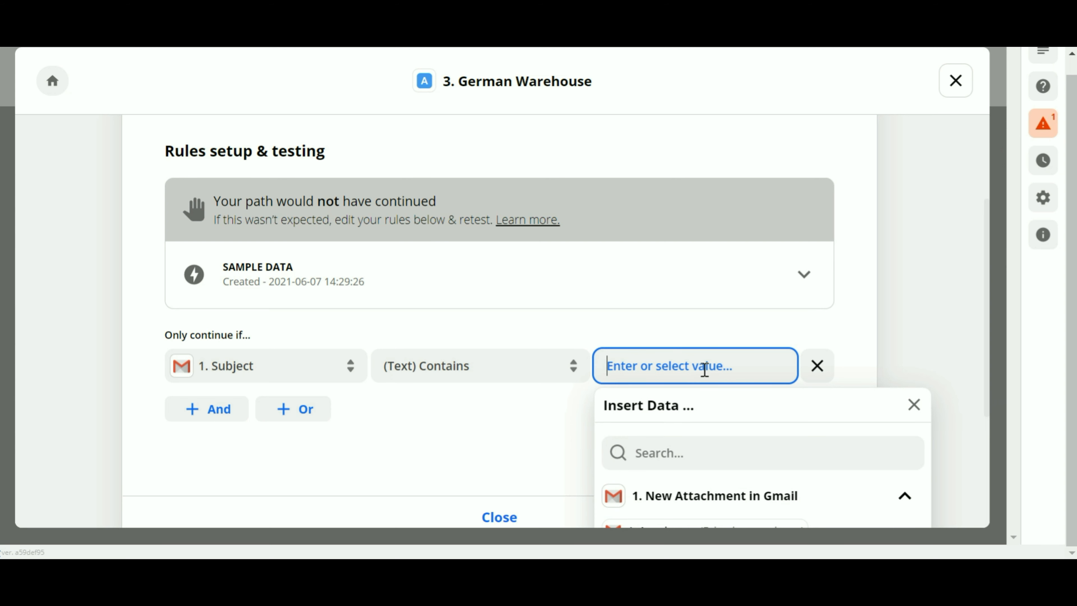
pyautogui.write('German')
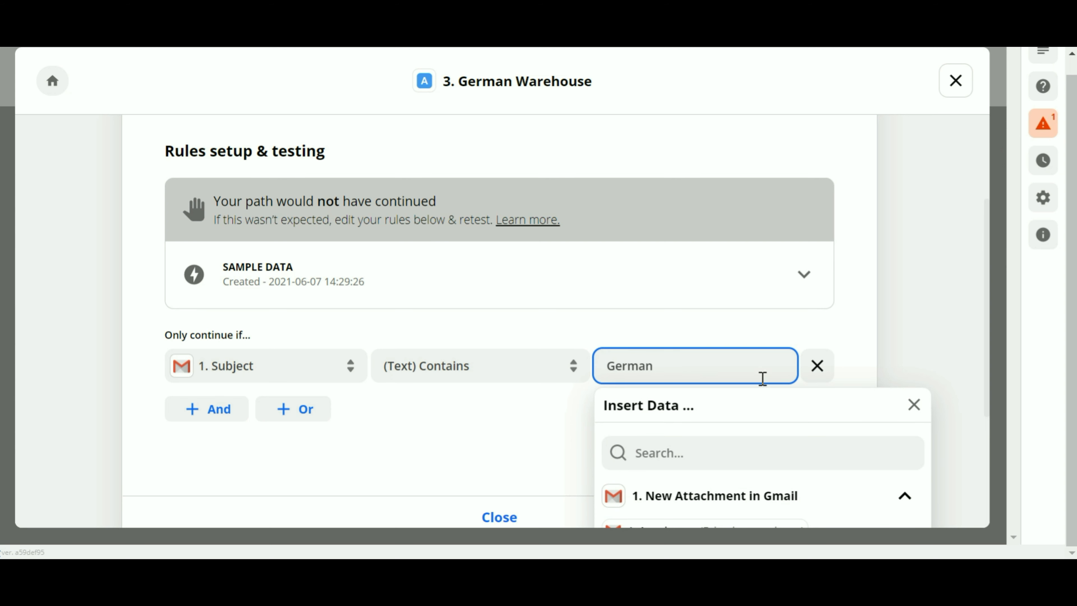
pyautogui.click(885, 327)
pyautogui.scroll(-2, 834, 311)
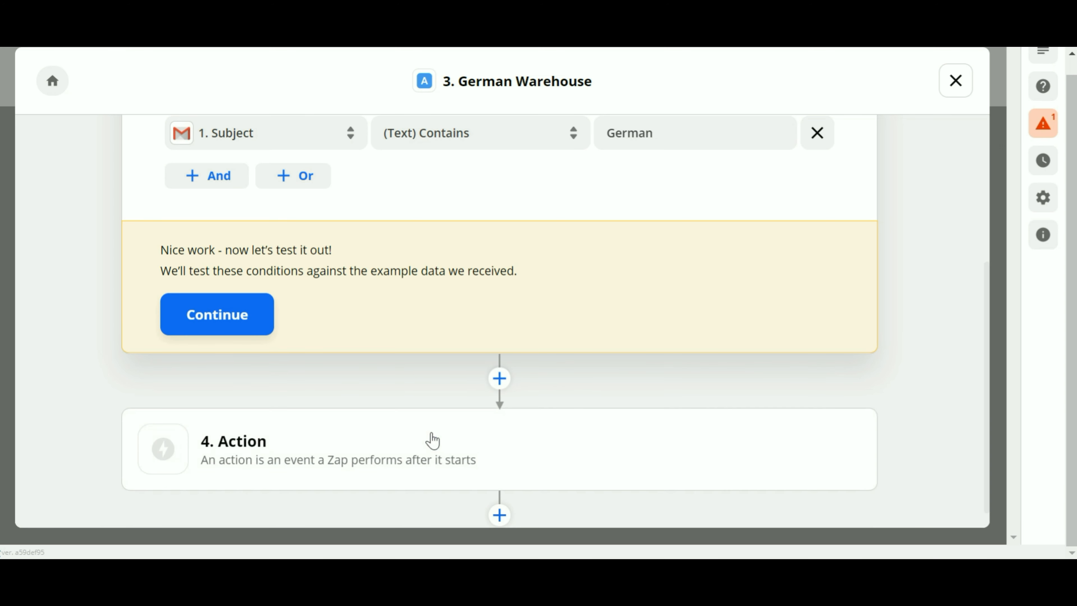
pyautogui.click(244, 322)
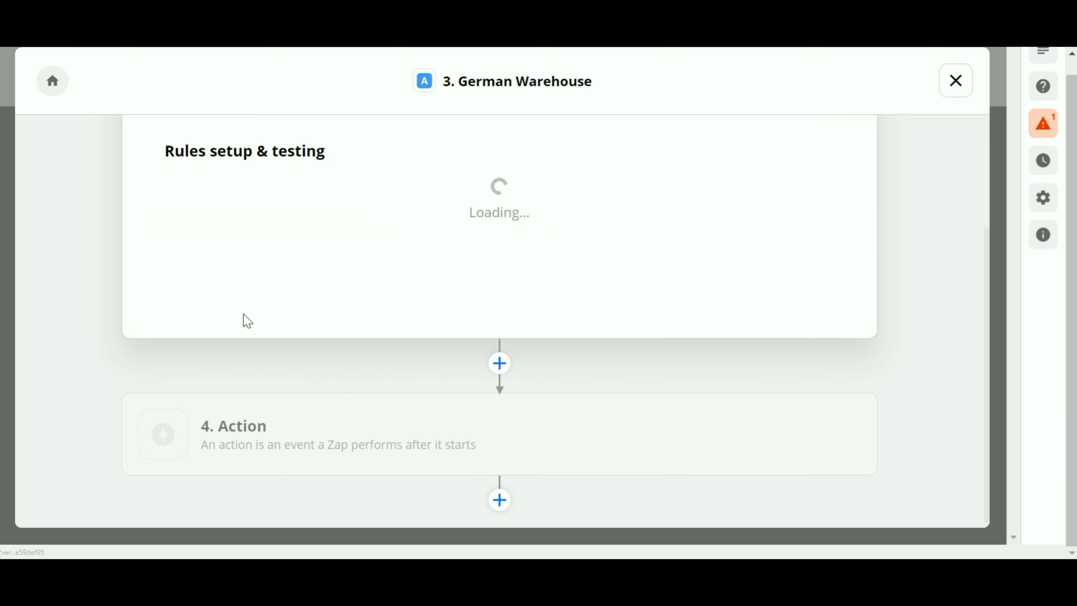
# Set up the path's action with the ezeep Blue printing app and the Print File event, and continue
pyautogui.scroll(-5, 519, 365)
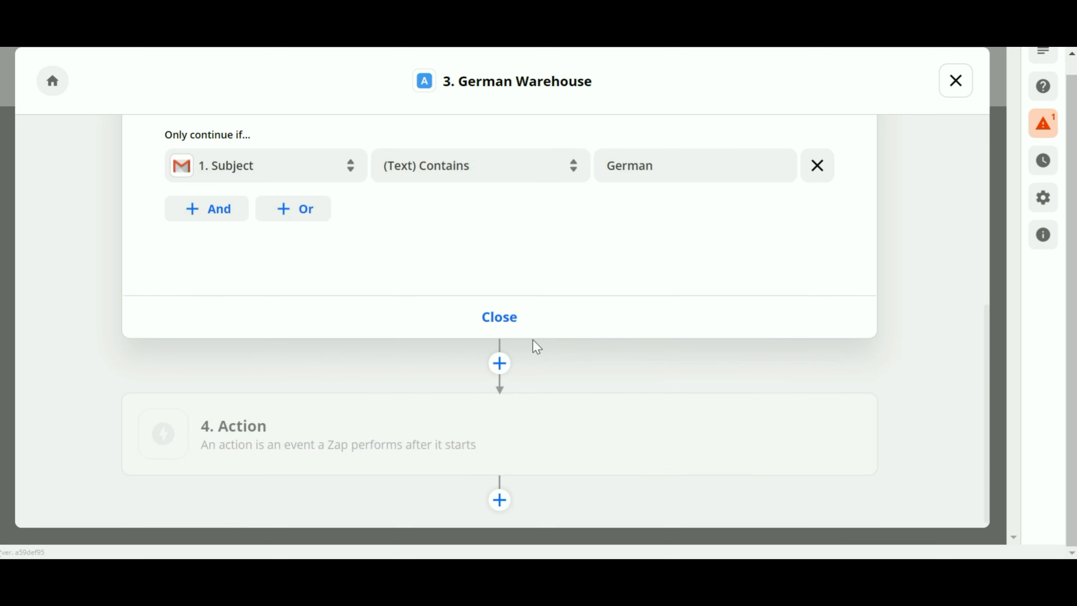
pyautogui.click(490, 418)
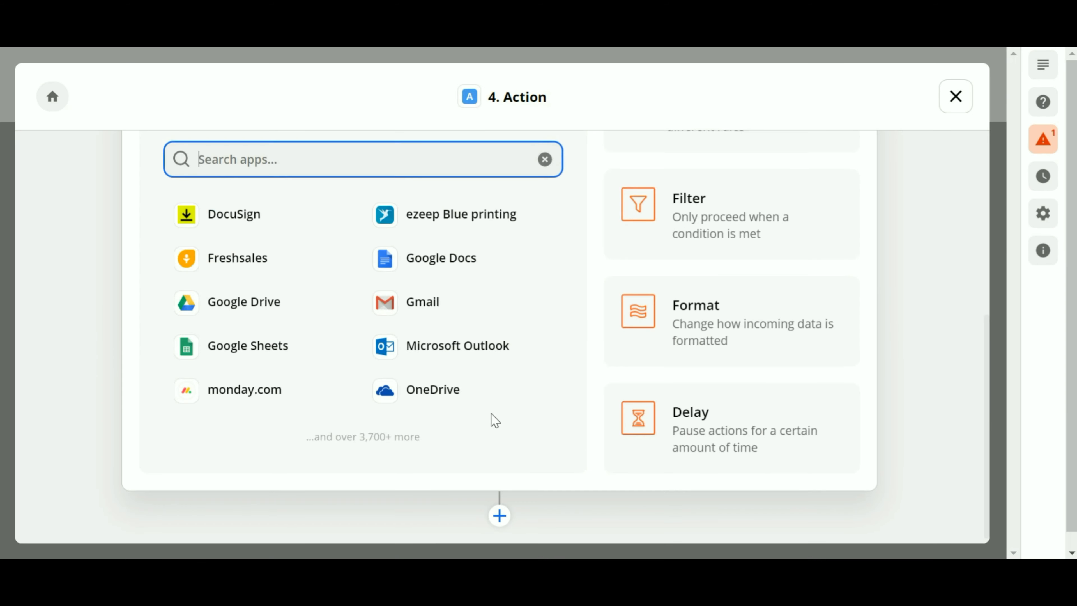
pyautogui.click(441, 217)
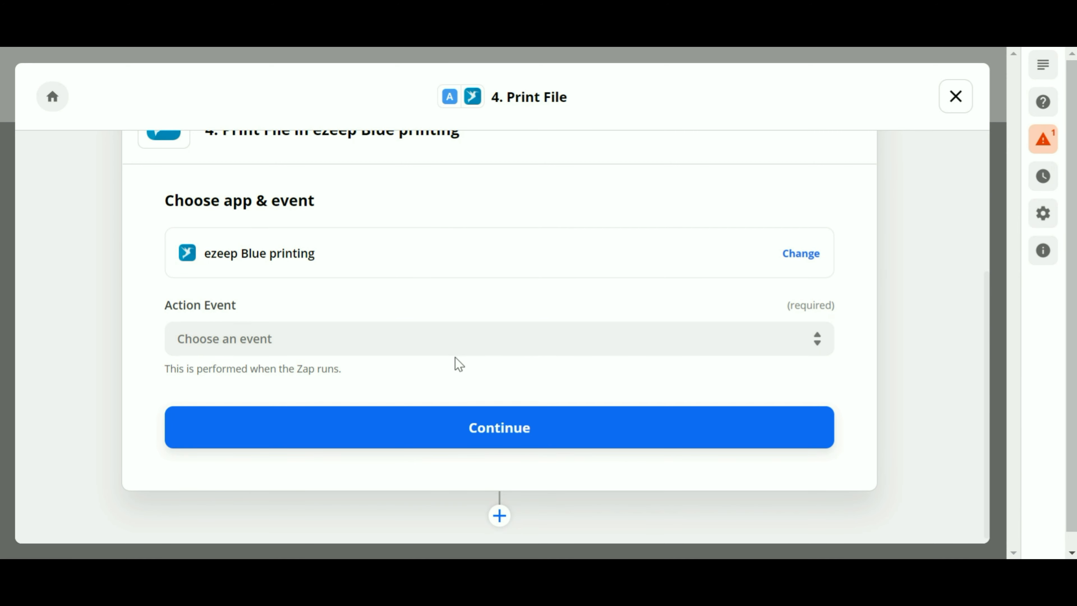
pyautogui.click(502, 346)
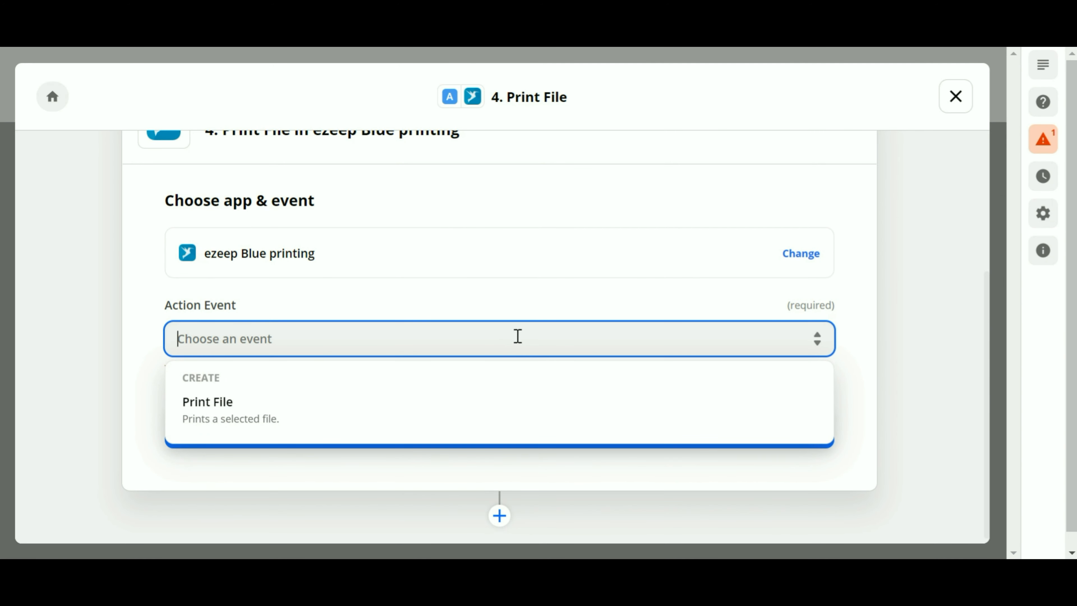
pyautogui.click(268, 415)
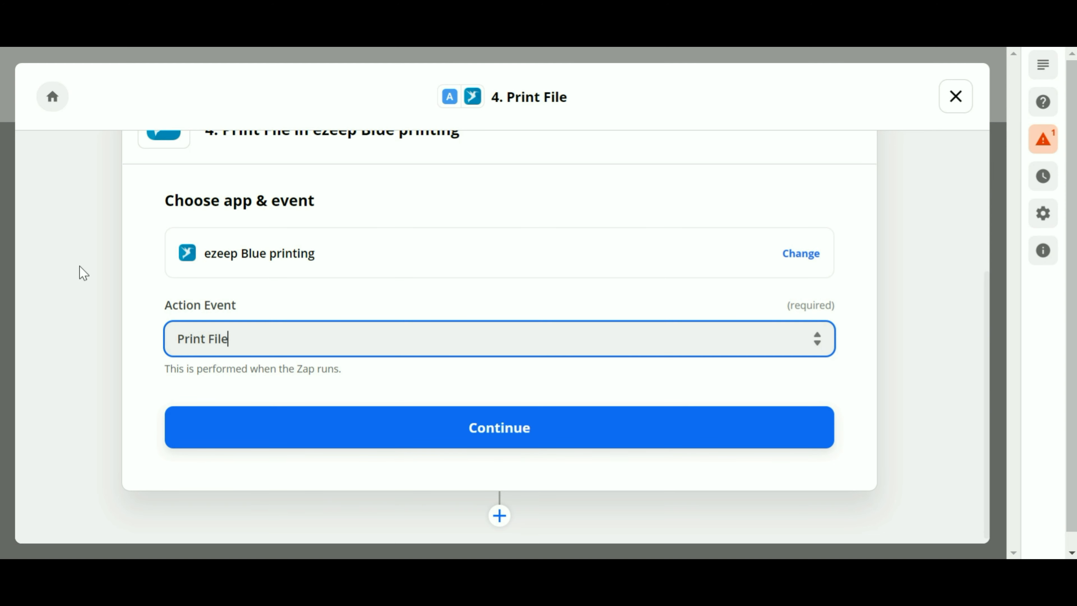
pyautogui.click(556, 444)
# Choose the first listed ezeep Blue printing account for the Print File action and continue to its setup
pyautogui.click(424, 350)
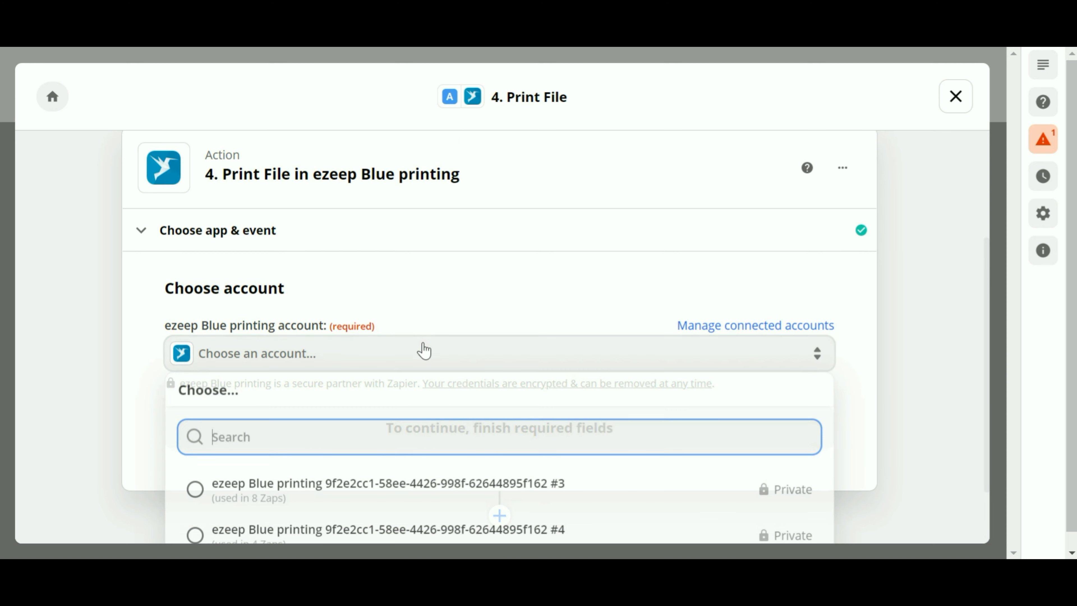
pyautogui.click(406, 428)
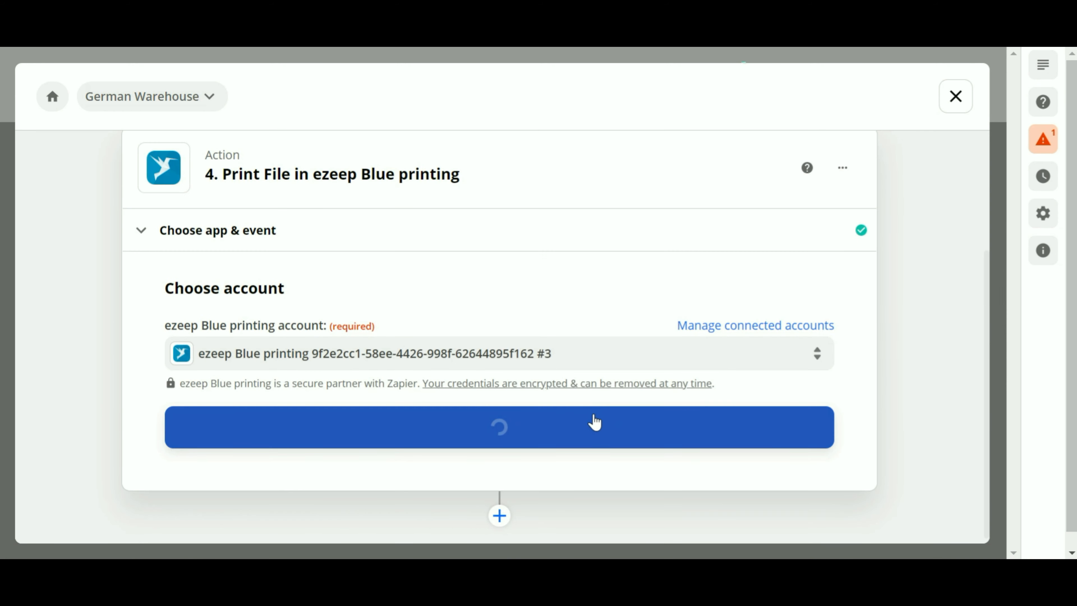
pyautogui.click(584, 431)
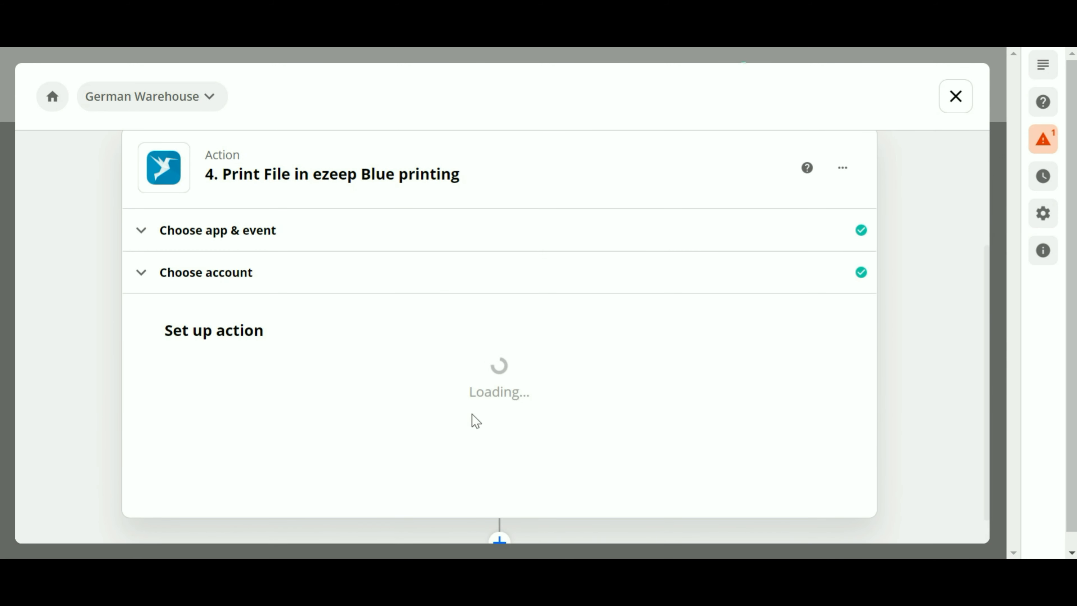
# Insert the Gmail trigger's Attachment as the file for the Print File action
pyautogui.click(350, 221)
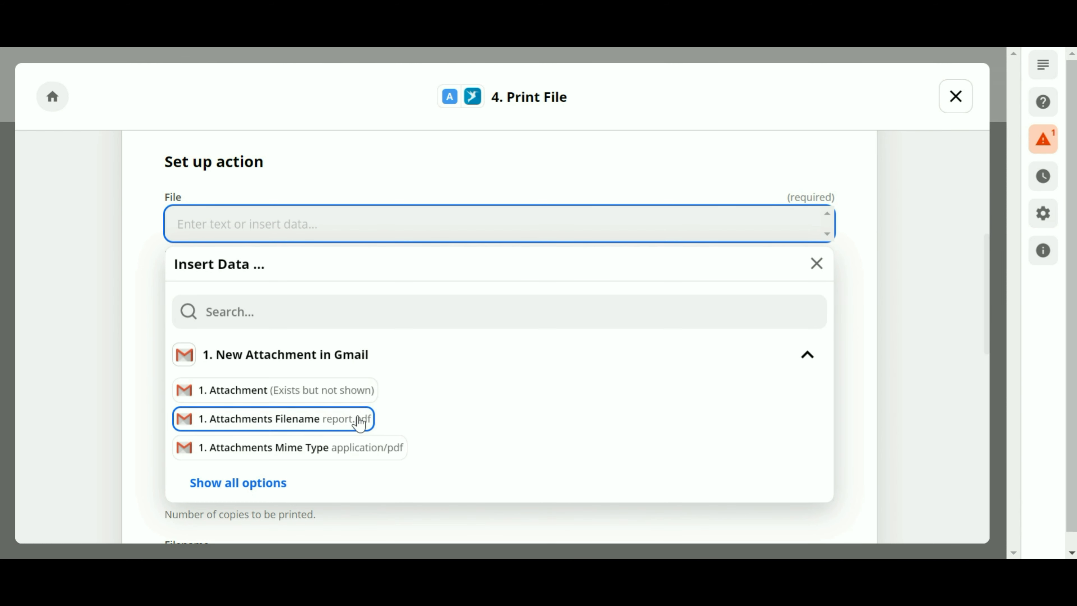
pyautogui.click(327, 395)
pyautogui.click(113, 327)
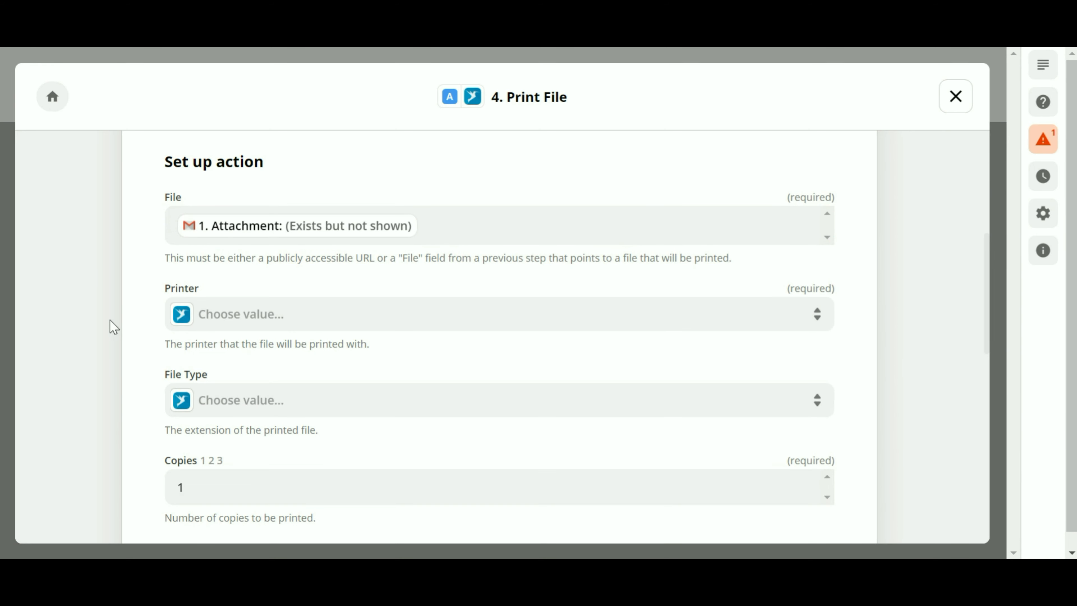
# Choose "Canon MG3600 series Work computr" as the printer for the Print File action
pyautogui.scroll(-4, 295, 224)
pyautogui.scroll(2, 309, 240)
pyautogui.click(308, 239)
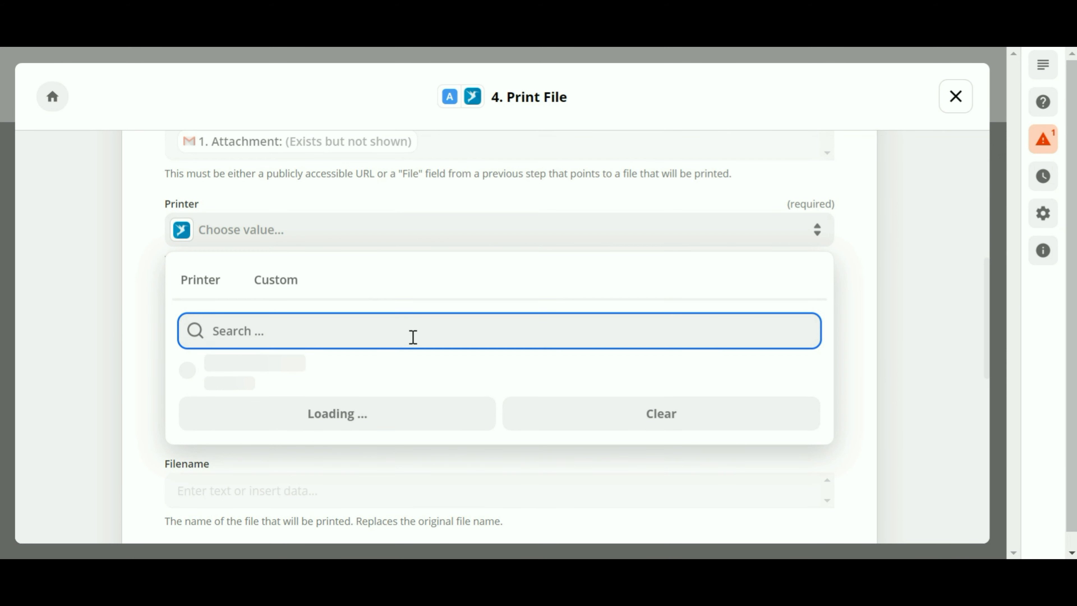
pyautogui.scroll(-2, 377, 373)
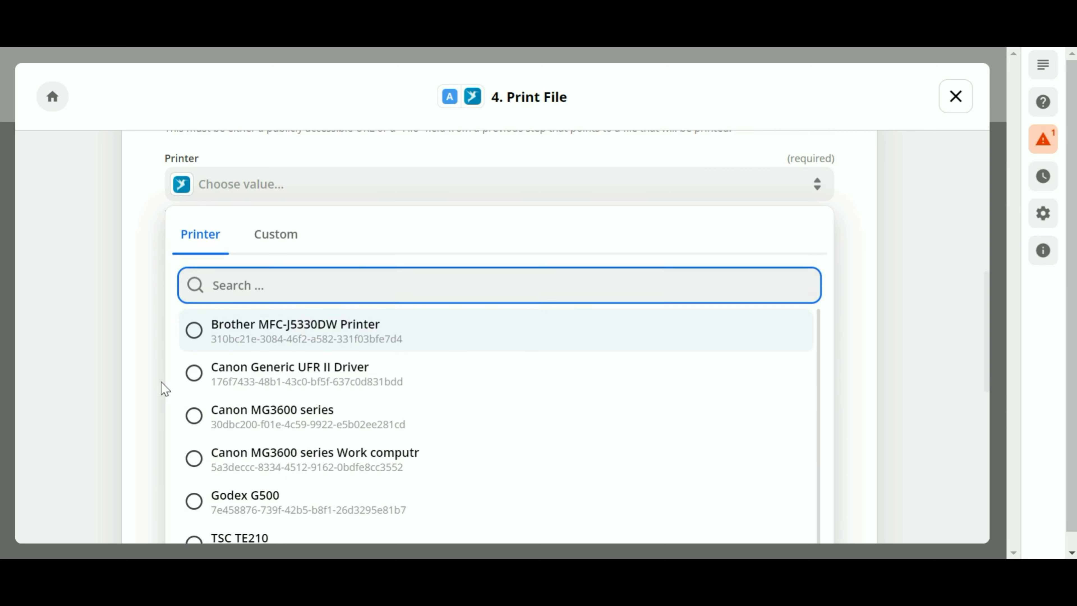
pyautogui.click(355, 414)
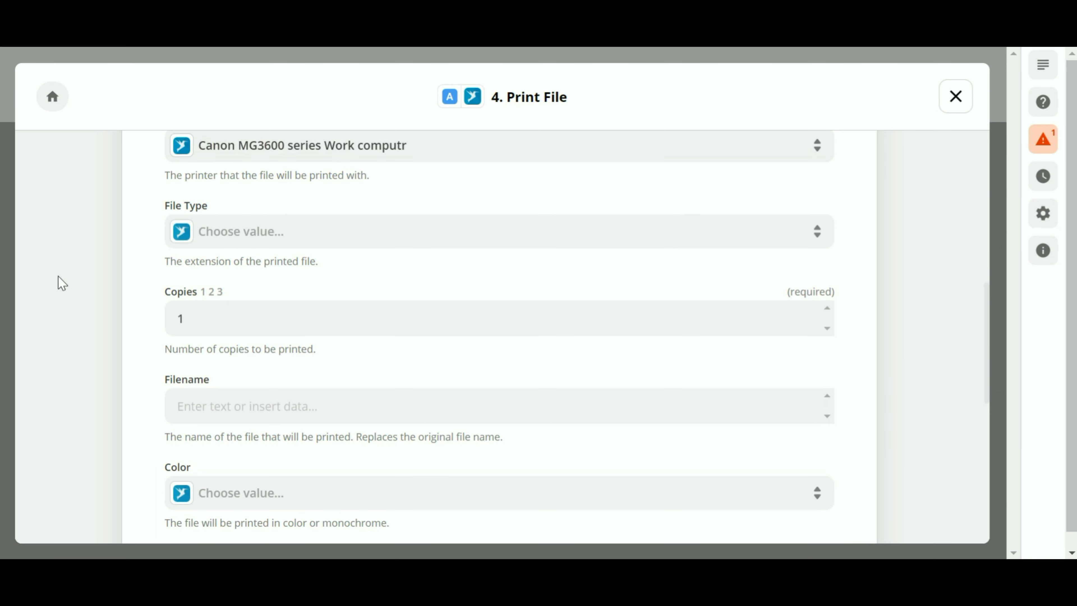
# Search the file types for "pdf" and set the Print File action's file type to pdf
pyautogui.click(369, 232)
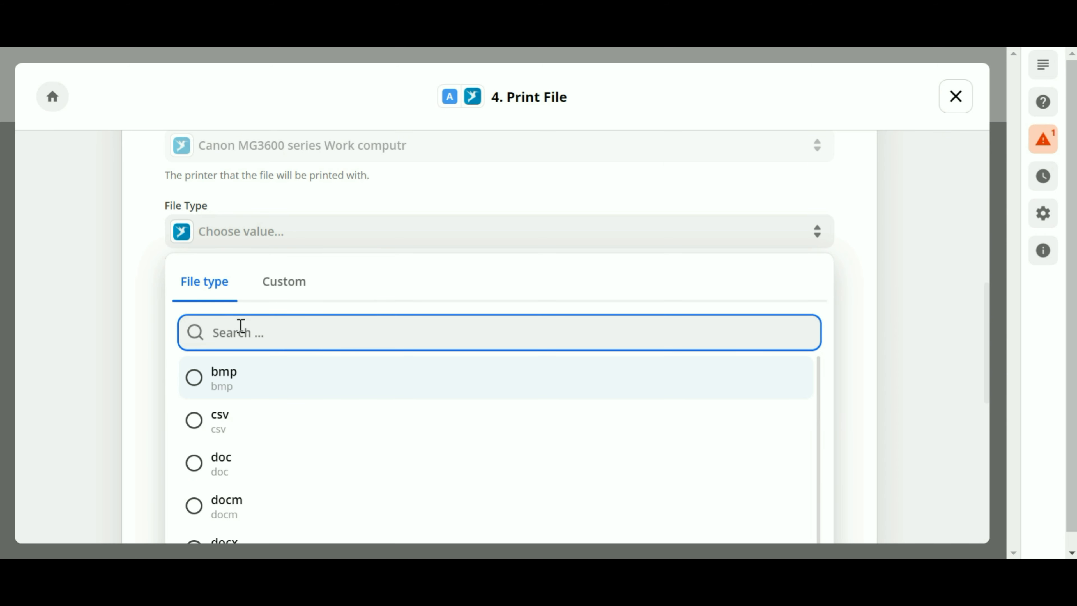
pyautogui.write('pdf')
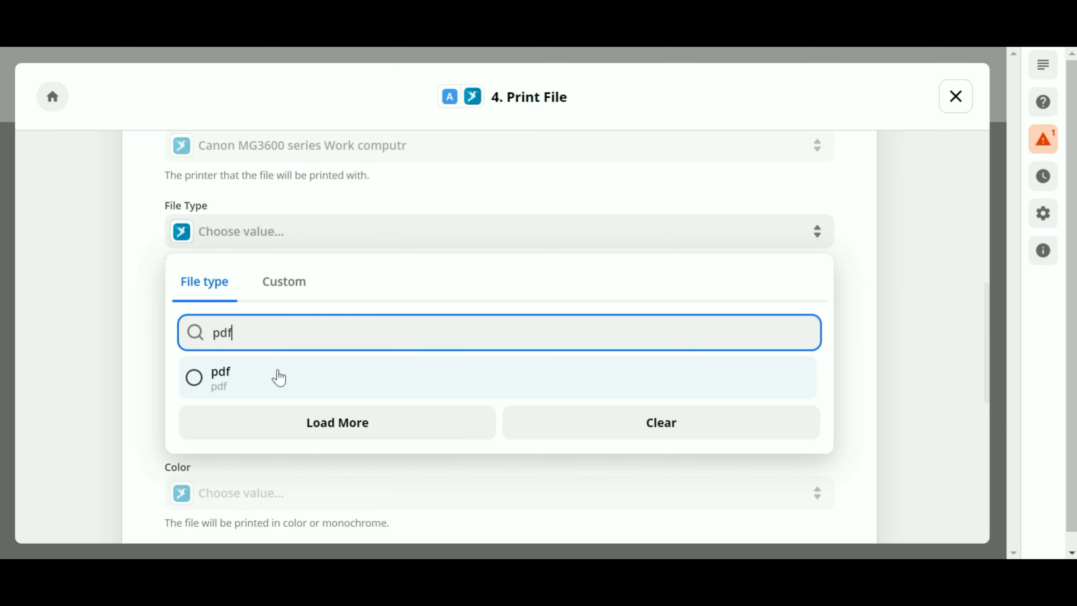
pyautogui.click(278, 377)
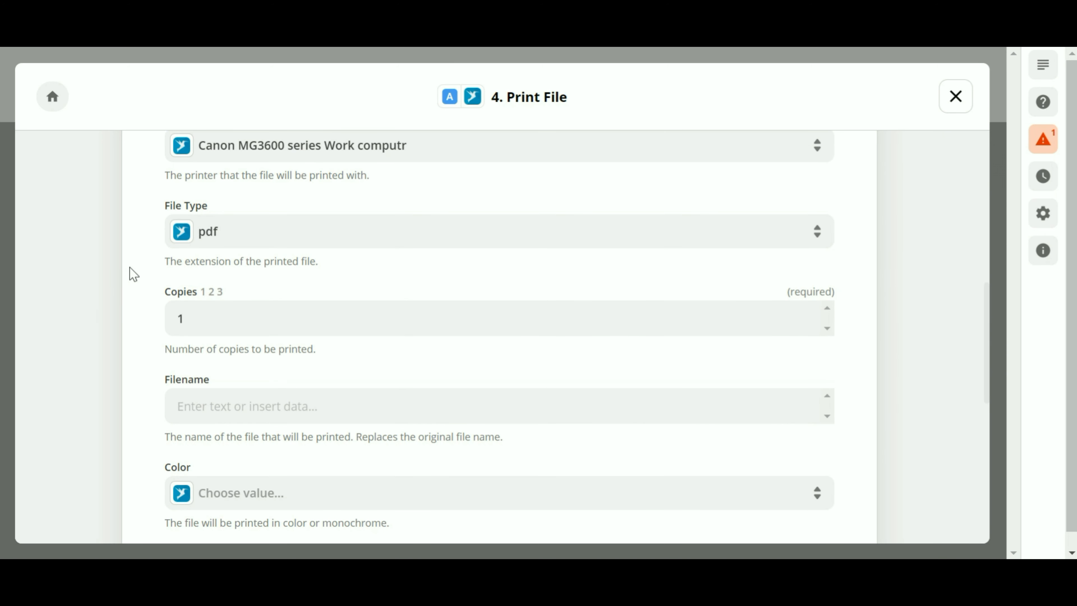
# Insert the Gmail trigger's Subject as the Filename for the Print File action
pyautogui.scroll(-3, 115, 259)
pyautogui.scroll(3, 115, 258)
pyautogui.scroll(2, 119, 249)
pyautogui.scroll(-2, 120, 249)
pyautogui.scroll(1, 147, 258)
pyautogui.scroll(-3, 168, 259)
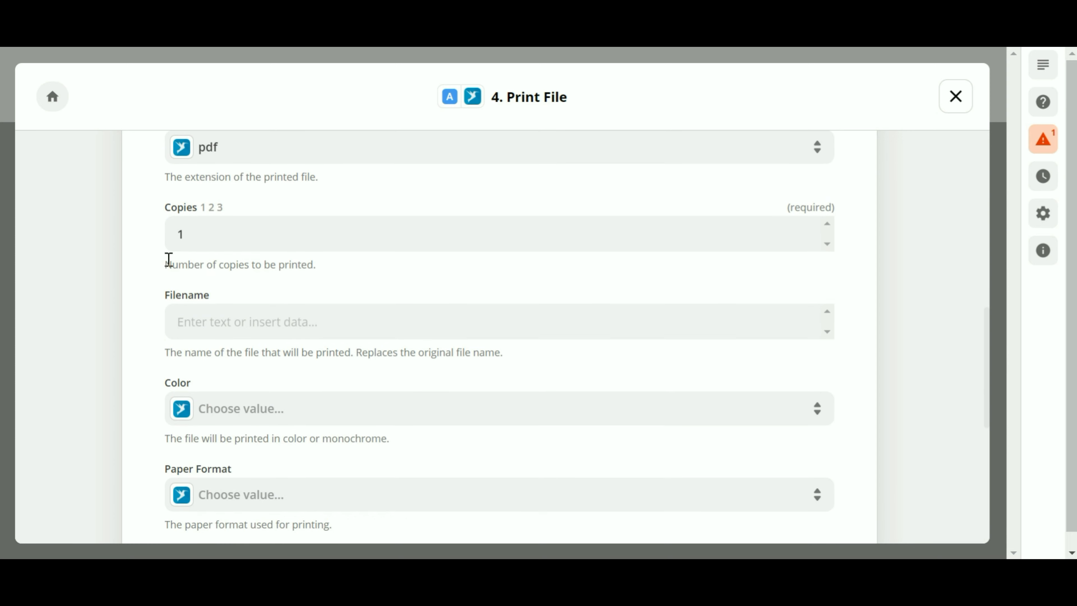
pyautogui.scroll(-2, 169, 293)
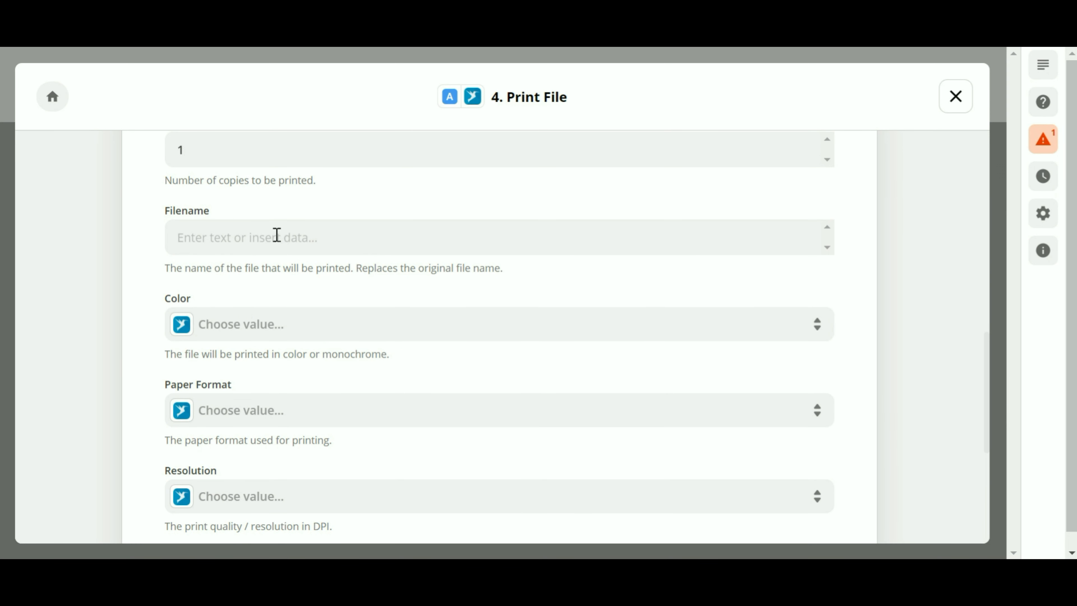
pyautogui.scroll(1, 288, 259)
pyautogui.click(322, 247)
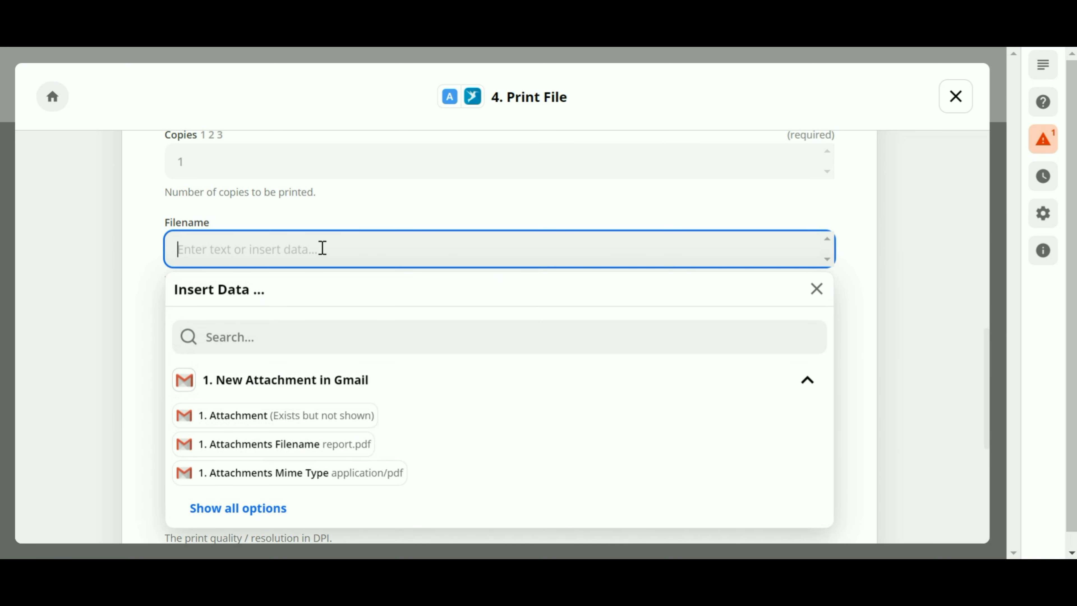
pyautogui.scroll(-2, 450, 376)
pyautogui.click(250, 426)
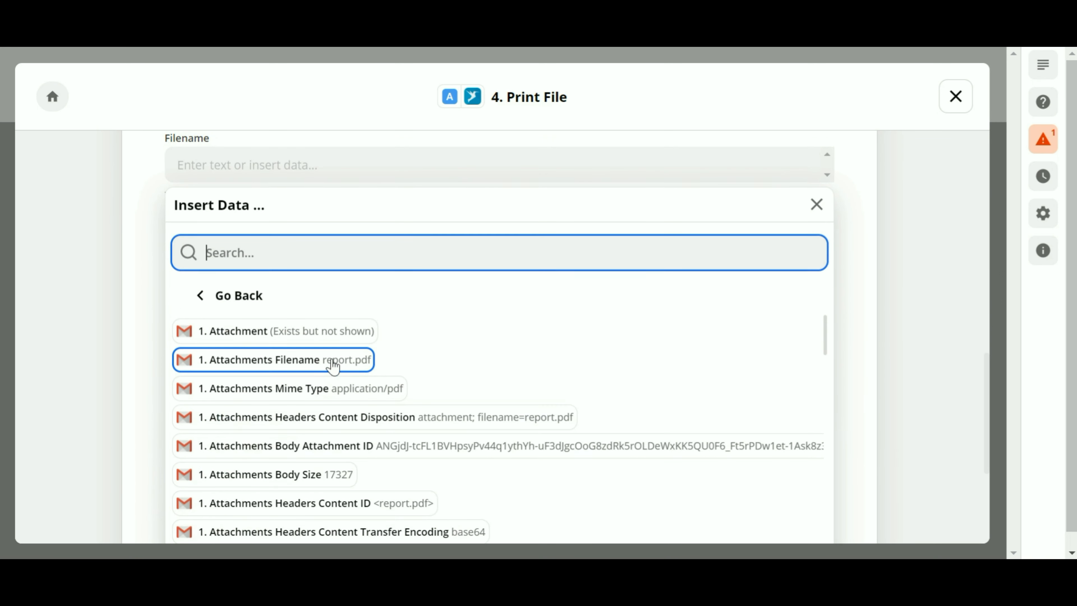
pyautogui.scroll(-5, 333, 366)
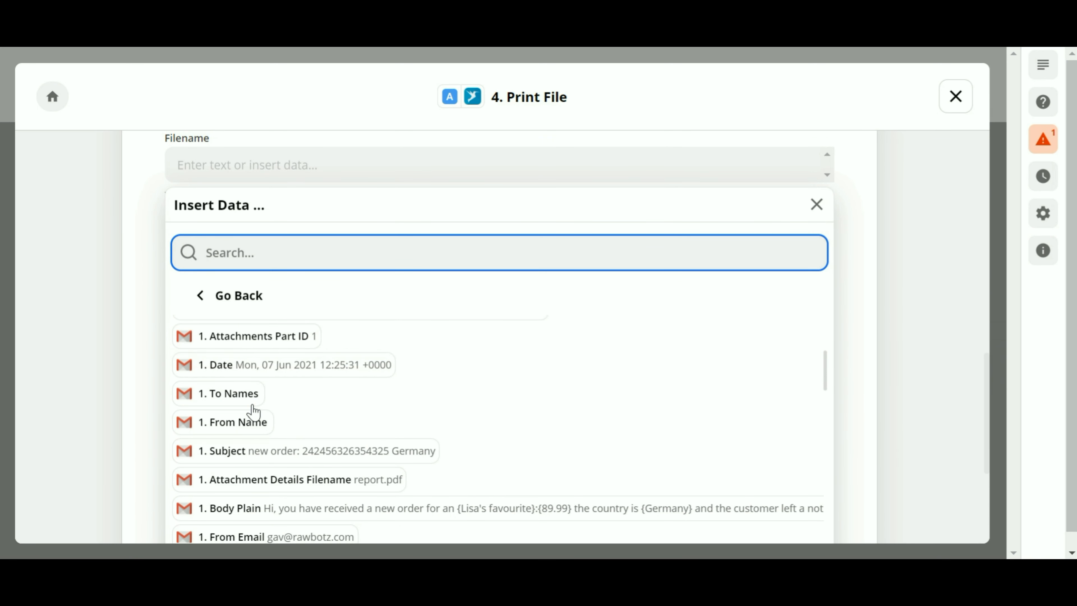
pyautogui.click(320, 450)
pyautogui.click(102, 267)
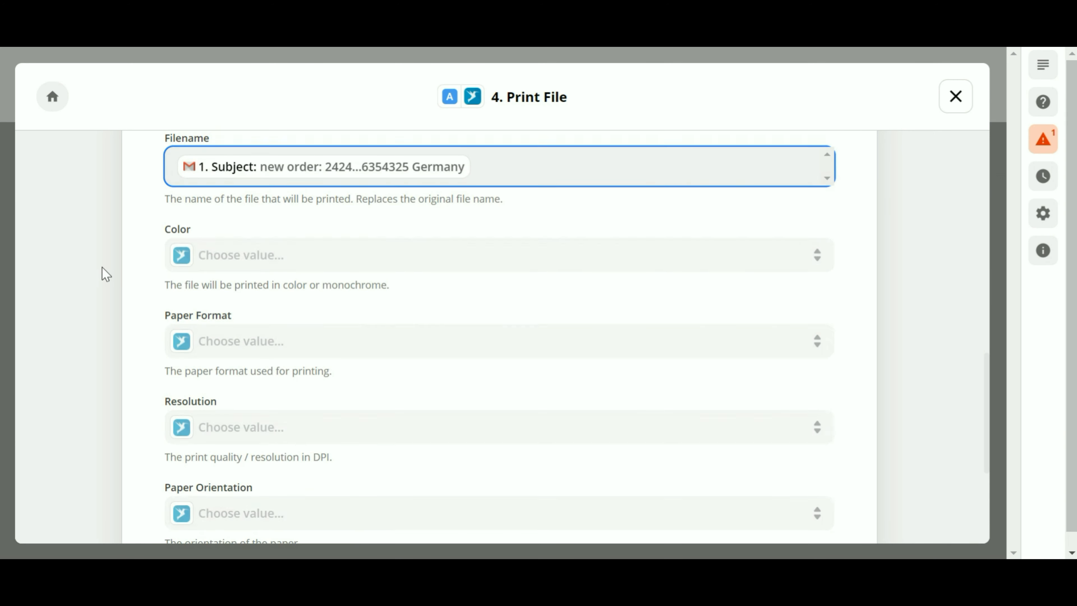
# Continue from the Print File setup with the colour, paper and resolution options left blank, and run Test & Review on the action
pyautogui.scroll(-2, 110, 275)
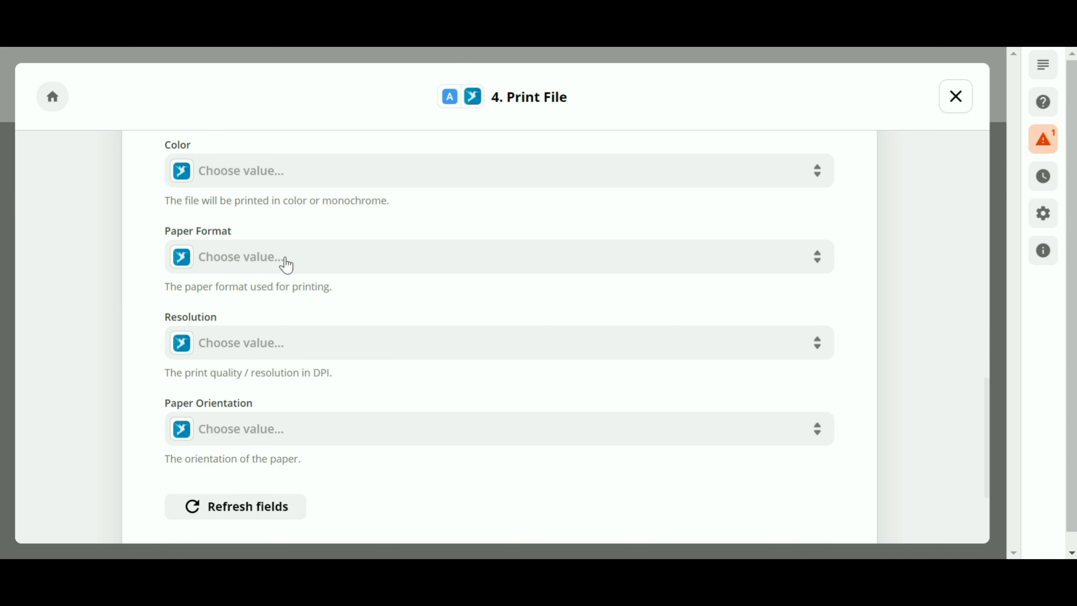
pyautogui.scroll(-2, 352, 350)
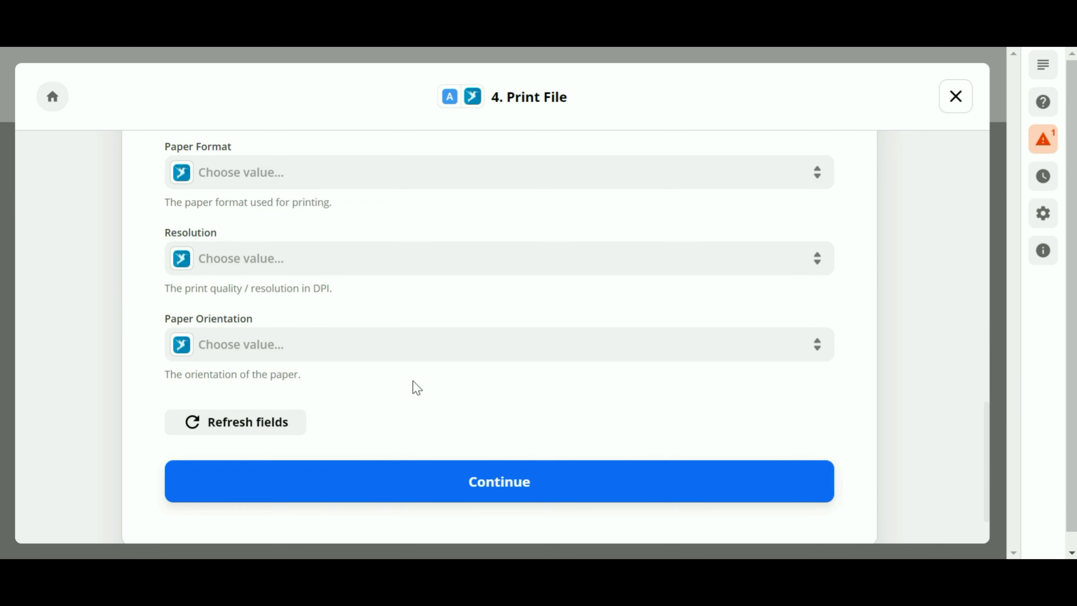
pyautogui.click(548, 488)
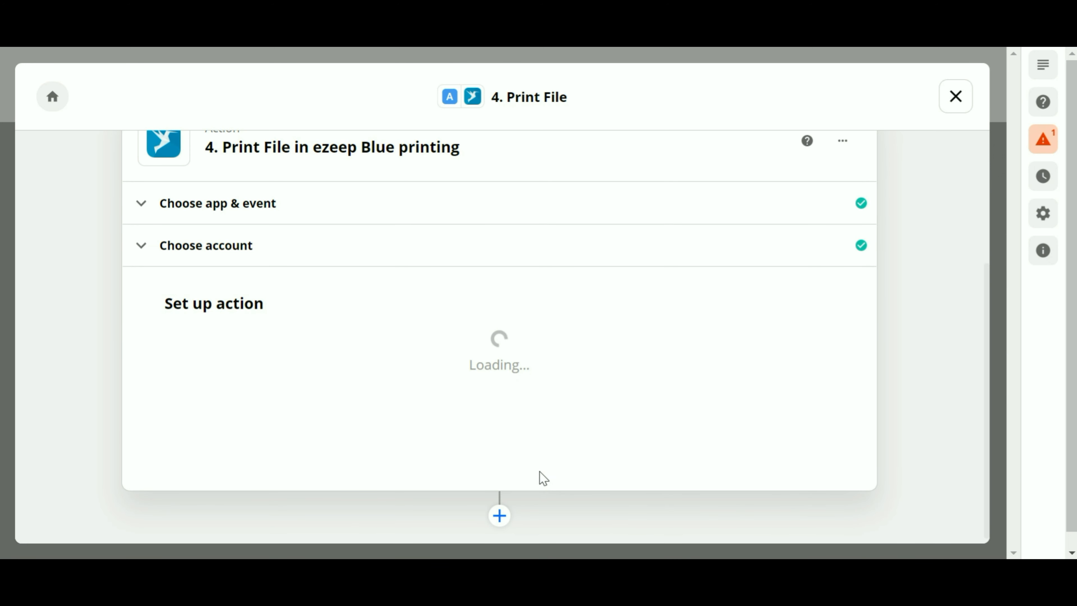
pyautogui.scroll(-5, 153, 354)
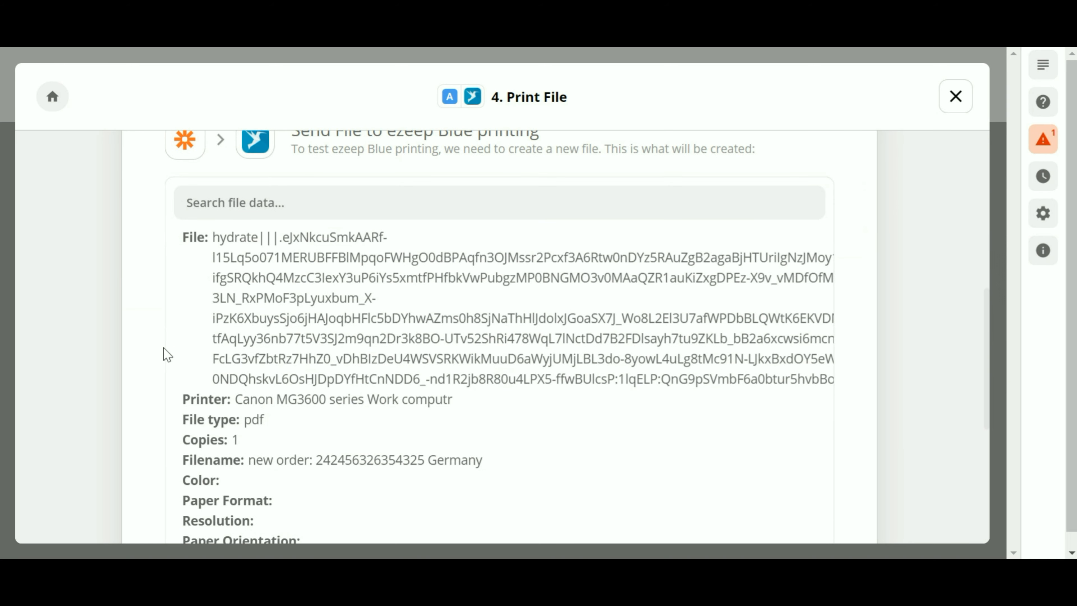
pyautogui.scroll(-6, 505, 339)
pyautogui.scroll(5, 356, 347)
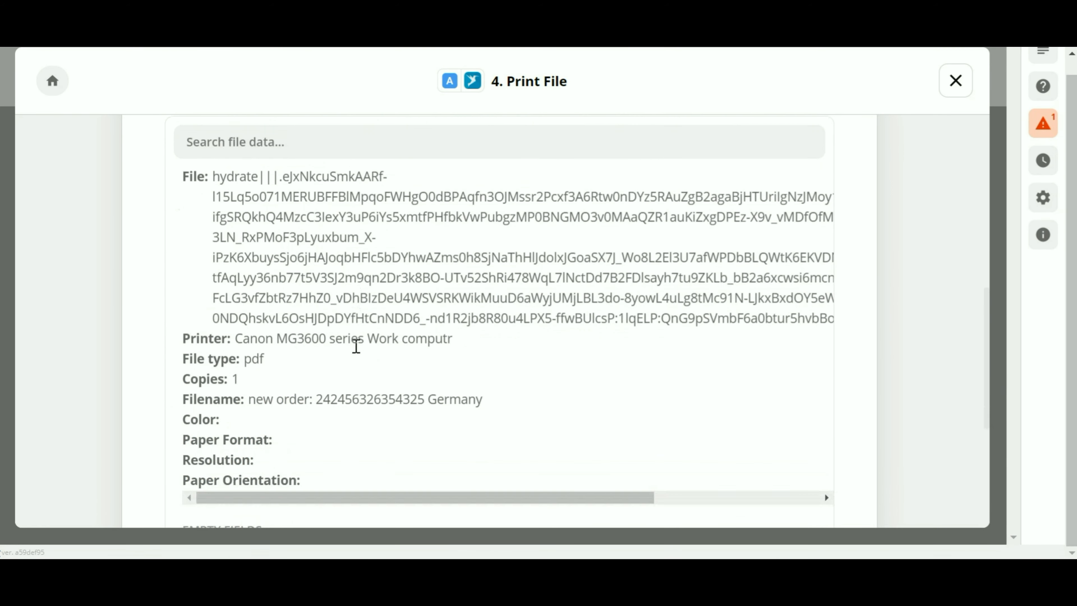
pyautogui.scroll(-5, 356, 346)
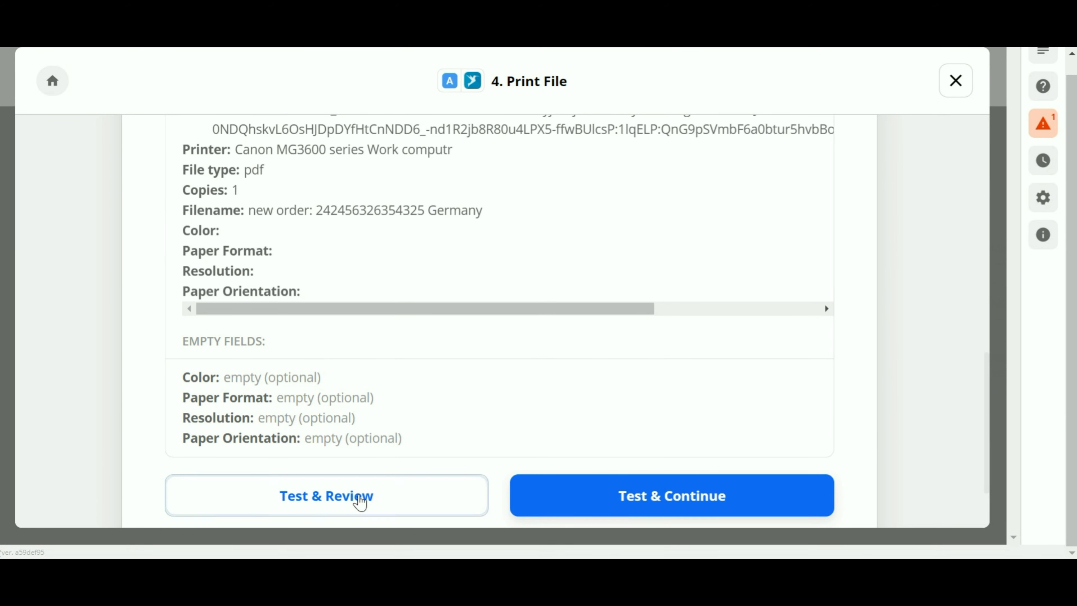
pyautogui.click(359, 499)
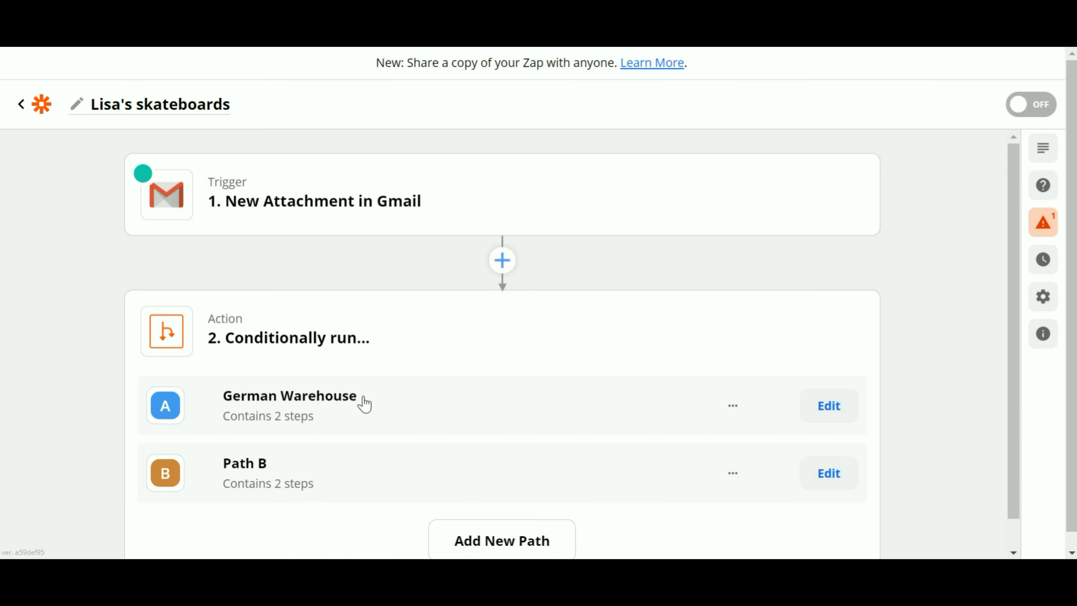
# Delete Path B from the Lisa's skateboards Zap's conditional paths and turn the Zap on
pyautogui.scroll(-1, 596, 342)
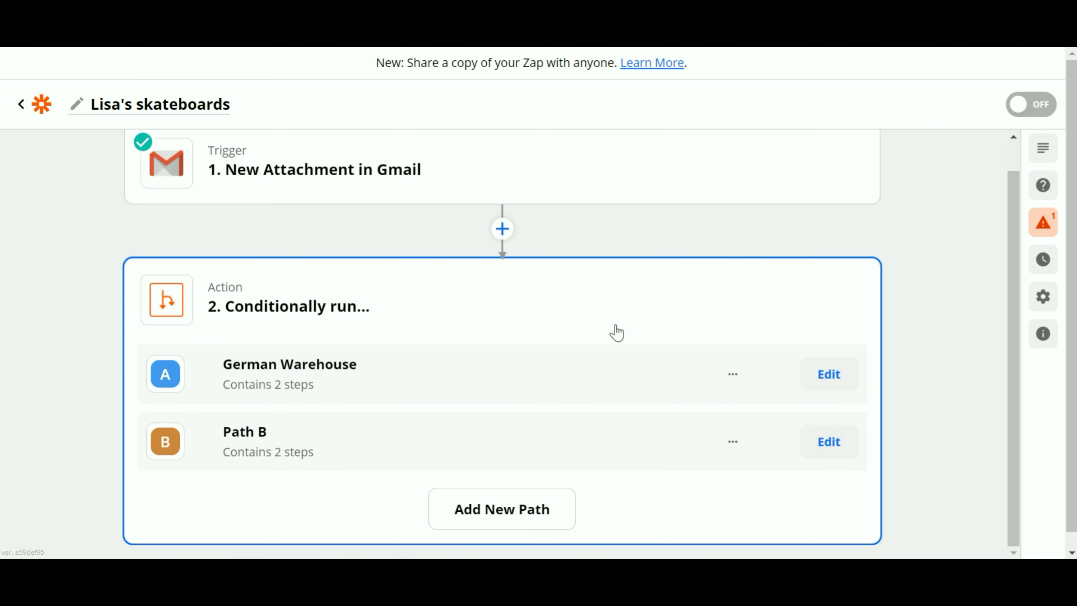
pyautogui.scroll(-1, 485, 418)
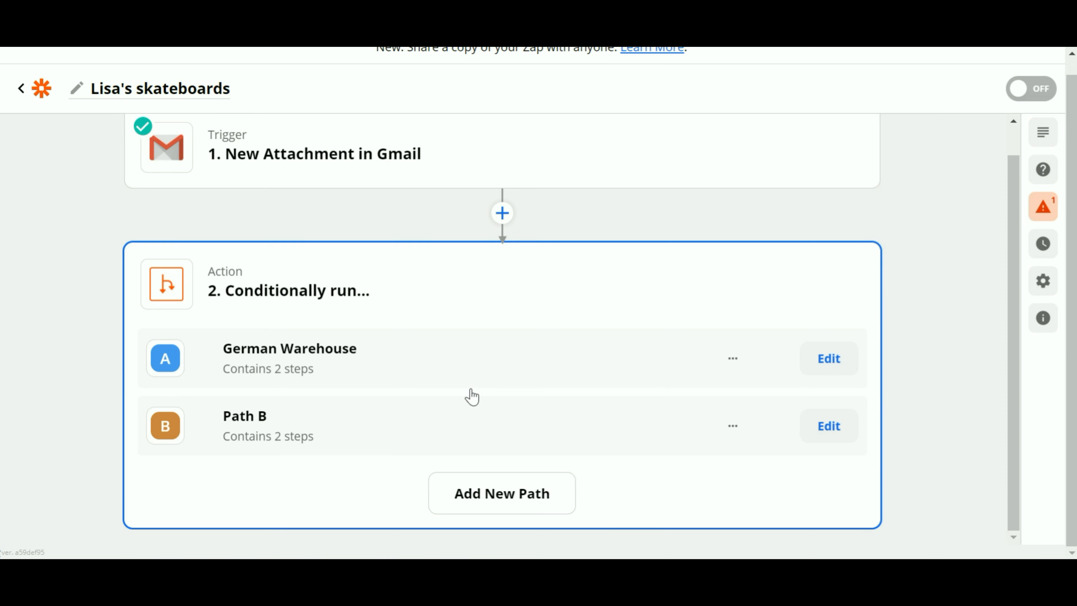
pyautogui.click(845, 441)
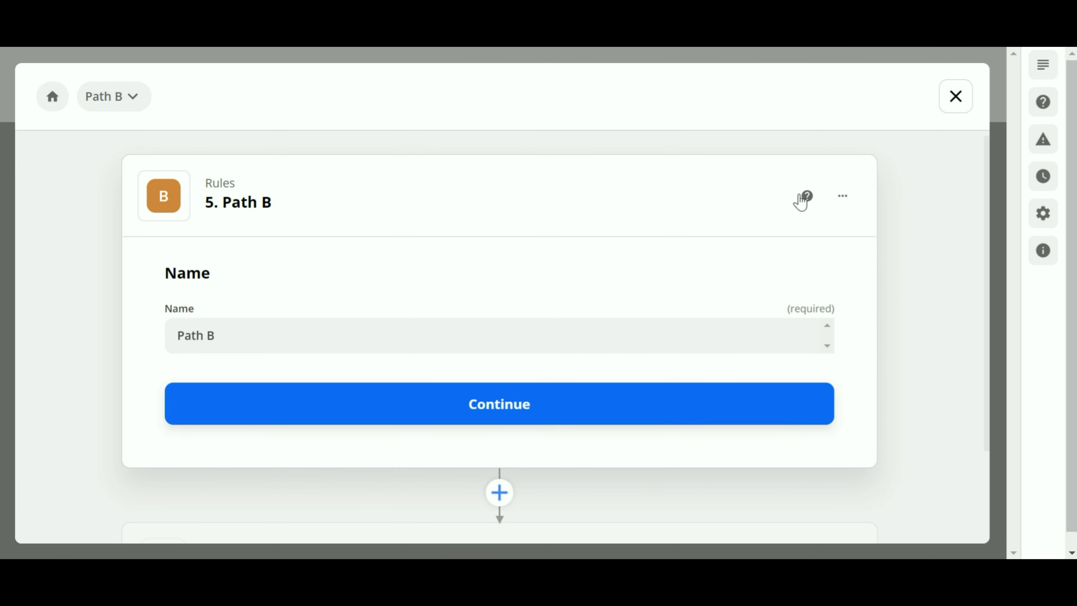
pyautogui.click(842, 201)
pyautogui.click(784, 237)
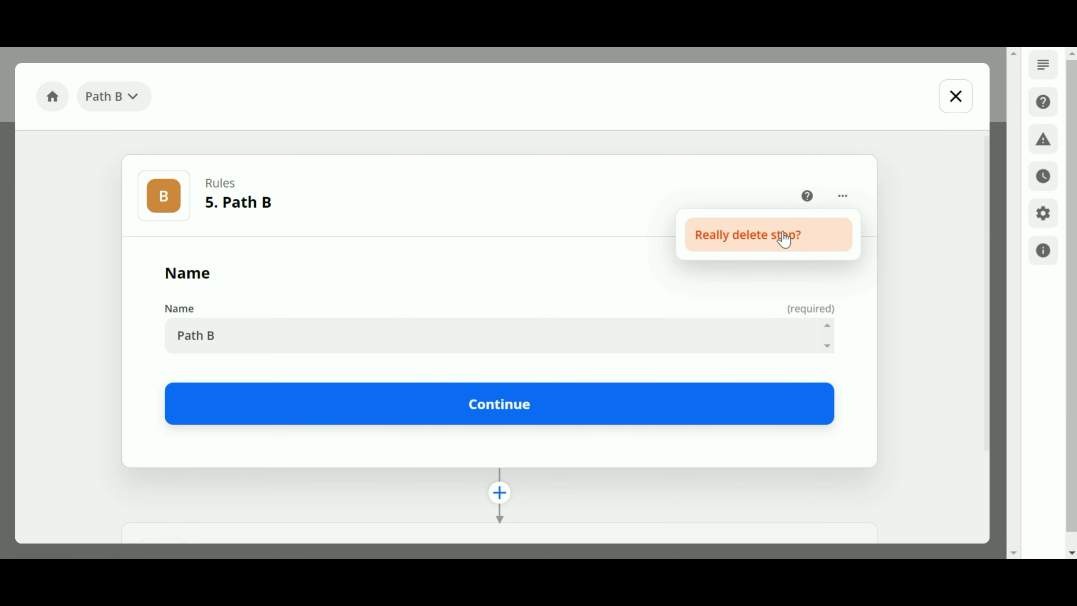
pyautogui.click(790, 238)
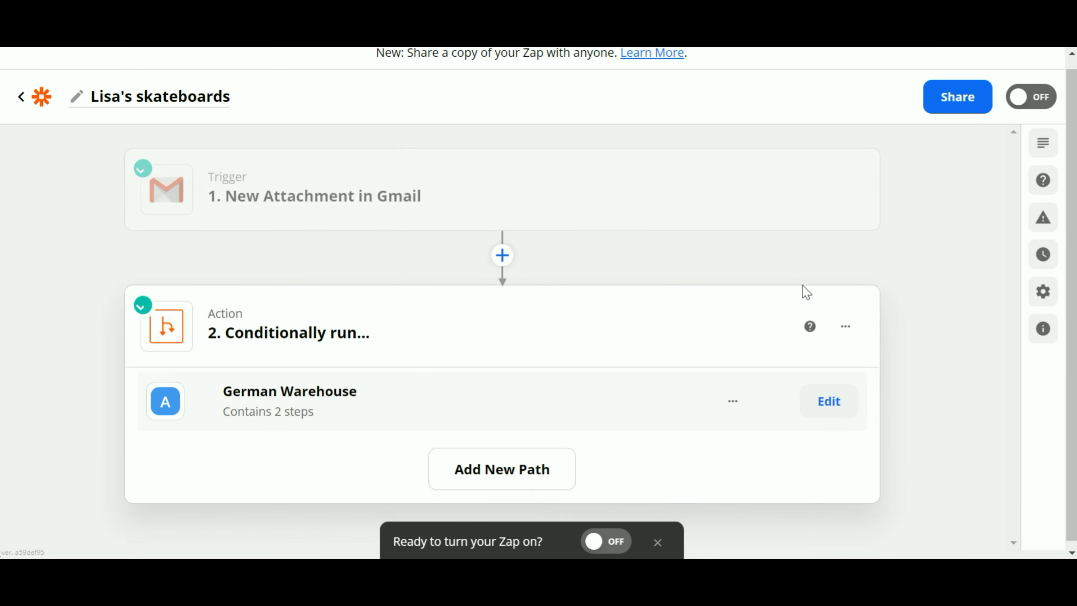
pyautogui.click(1034, 92)
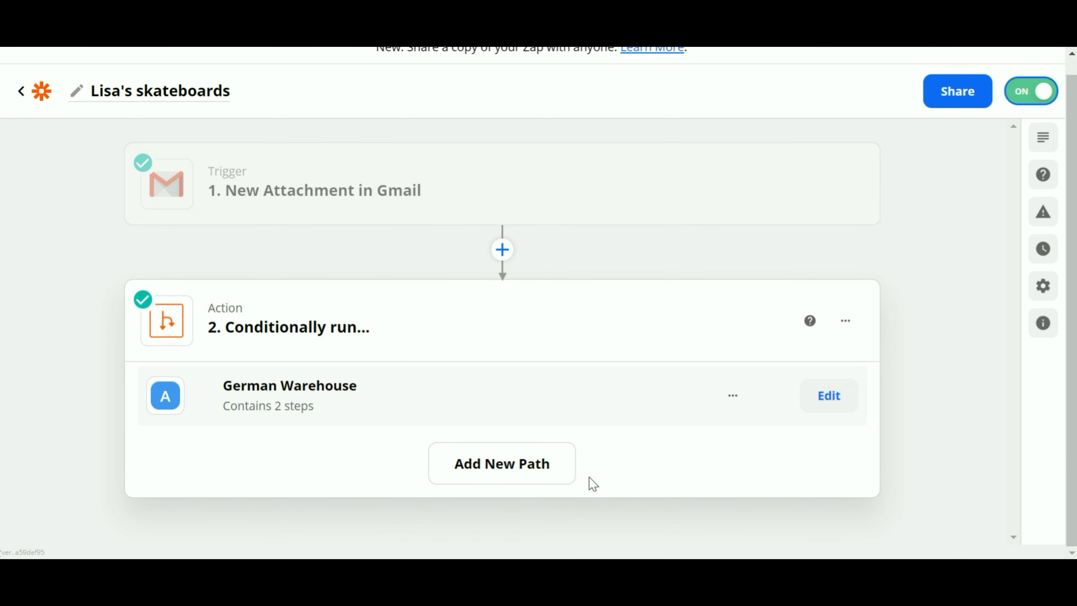
pyautogui.click(1037, 94)
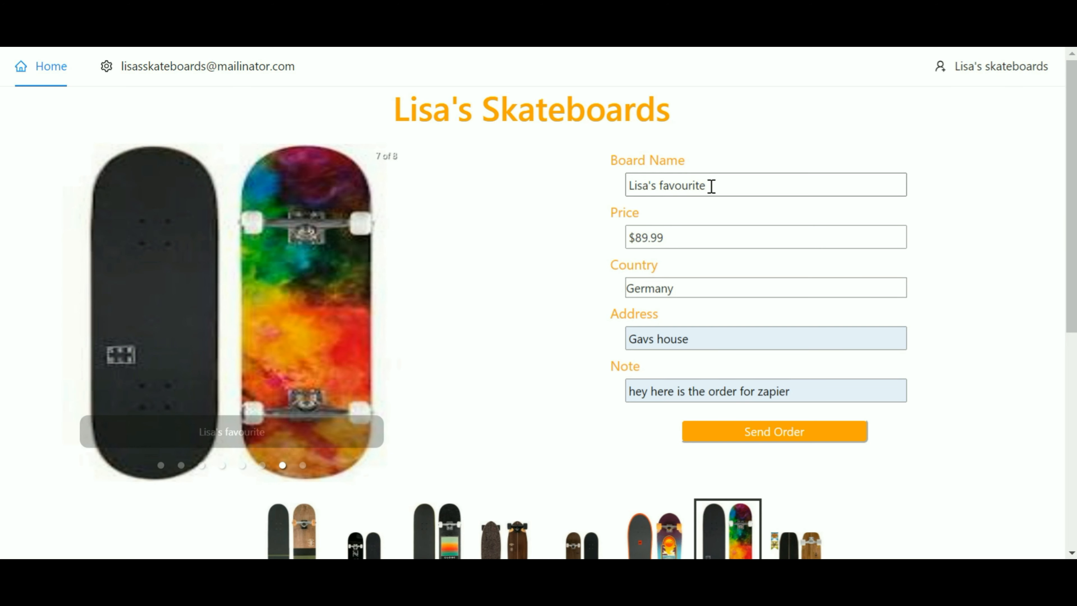
# Switch to the Lisa's Skateboards shop and choose the Burner board for a new order
pyautogui.click(222, 467)
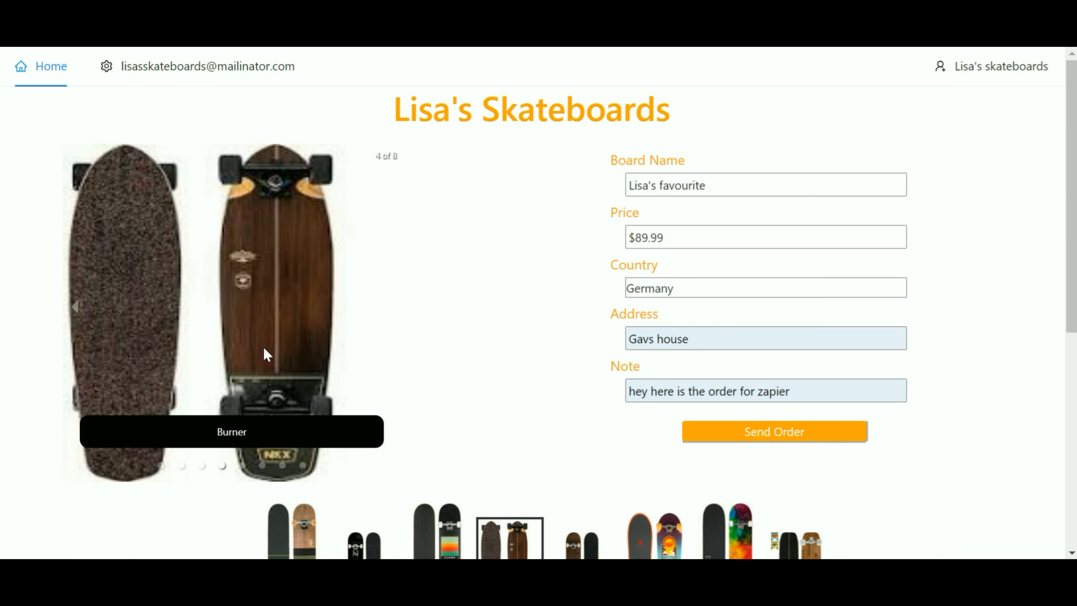
pyautogui.click(204, 257)
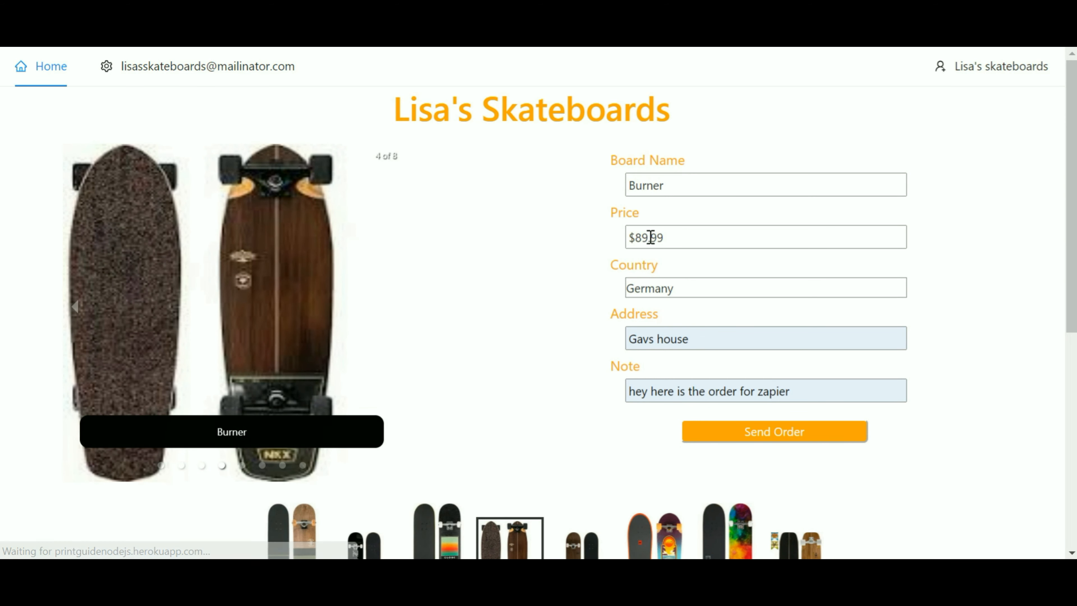
pyautogui.click(686, 288)
# Change the order form's address to the customer's other house
pyautogui.click(716, 338)
pyautogui.click(710, 329)
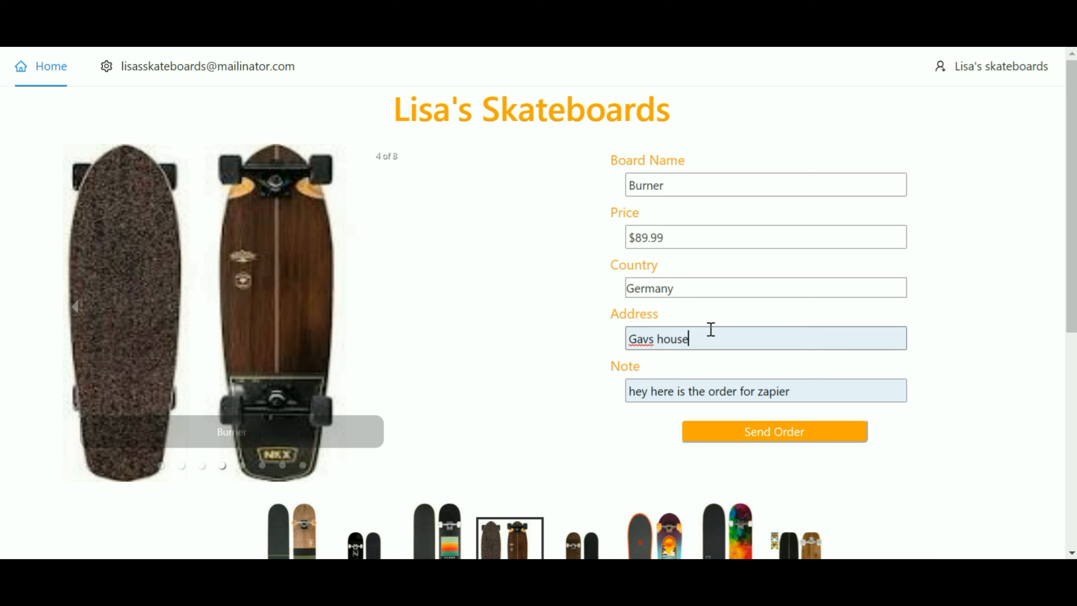
pyautogui.press('BackSpace')
pyautogui.press('BackSpace')
pyautogui.press('BackSpace')
pyautogui.press('BackSpace')
pyautogui.press('BackSpace')
pyautogui.press('BackSpace')
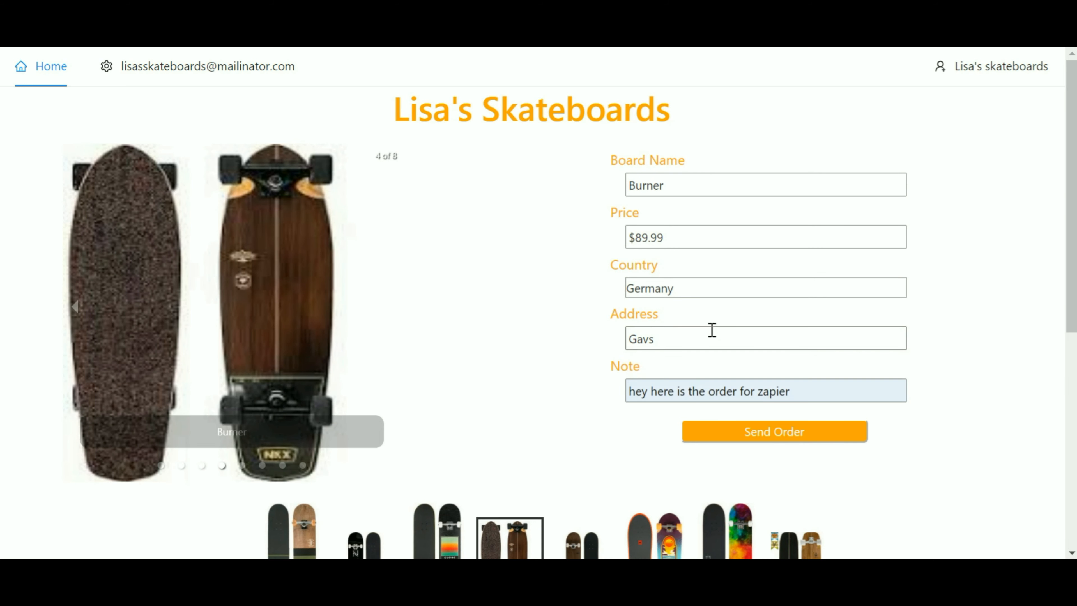
pyautogui.write('other house')
pyautogui.click(648, 339)
# Replace the order's note with "hey here is the other order" and send the order
pyautogui.click(811, 392)
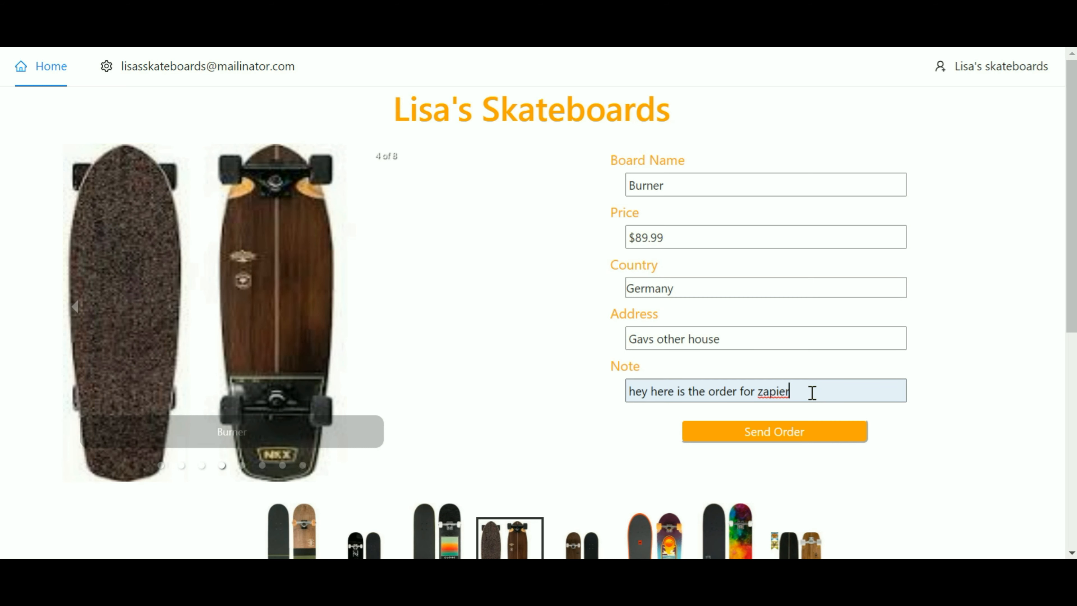
pyautogui.press('BackSpace')
pyautogui.press('BackSpace')
pyautogui.press('BackSpace')
pyautogui.press('BackSpace')
pyautogui.press('BackSpace')
pyautogui.press('BackSpace')
pyautogui.press('BackSpace')
pyautogui.press('BackSpace')
pyautogui.press('BackSpace')
pyautogui.press('BackSpace')
pyautogui.press('BackSpace')
pyautogui.press('BackSpace')
pyautogui.press('BackSpace')
pyautogui.press('BackSpace')
pyautogui.press('BackSpace')
pyautogui.press('BackSpace')
pyautogui.press('BackSpace')
pyautogui.press('BackSpace')
pyautogui.press('BackSpace')
pyautogui.press('BackSpace')
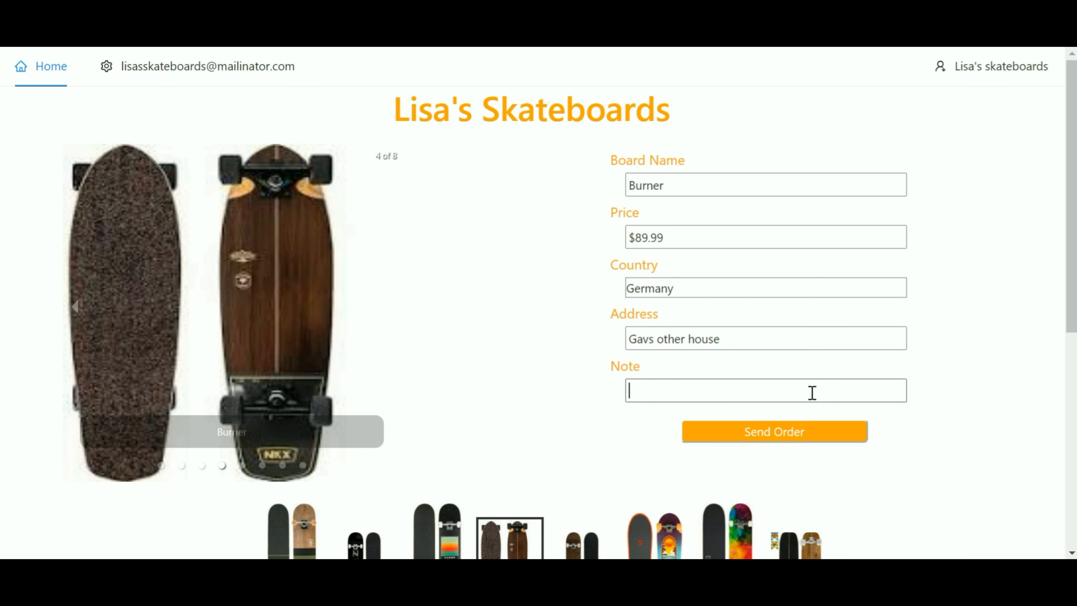
pyautogui.write('hey here is the')
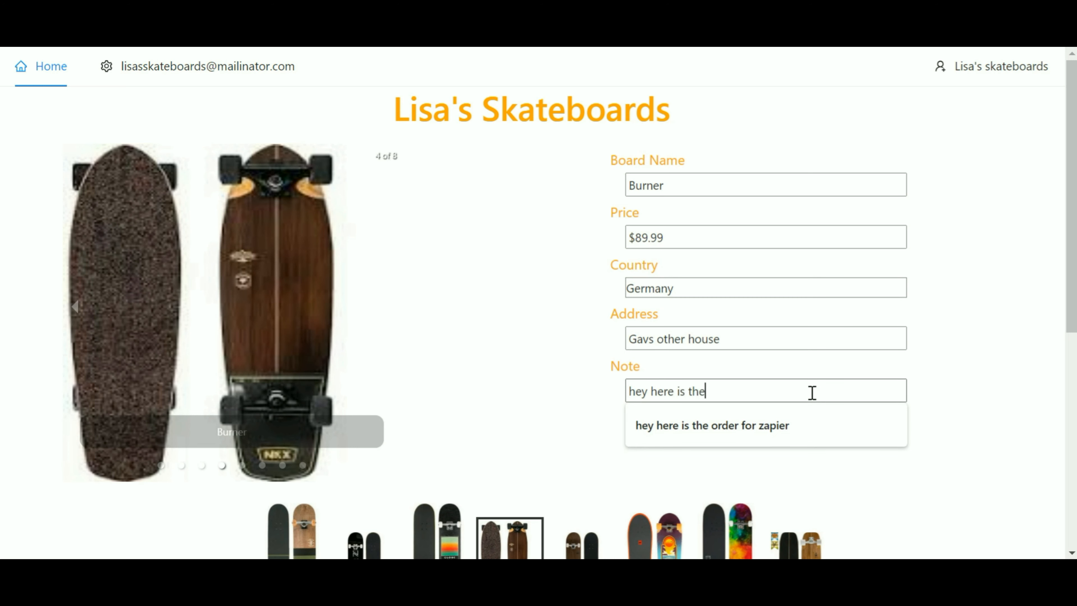
pyautogui.write(' other or')
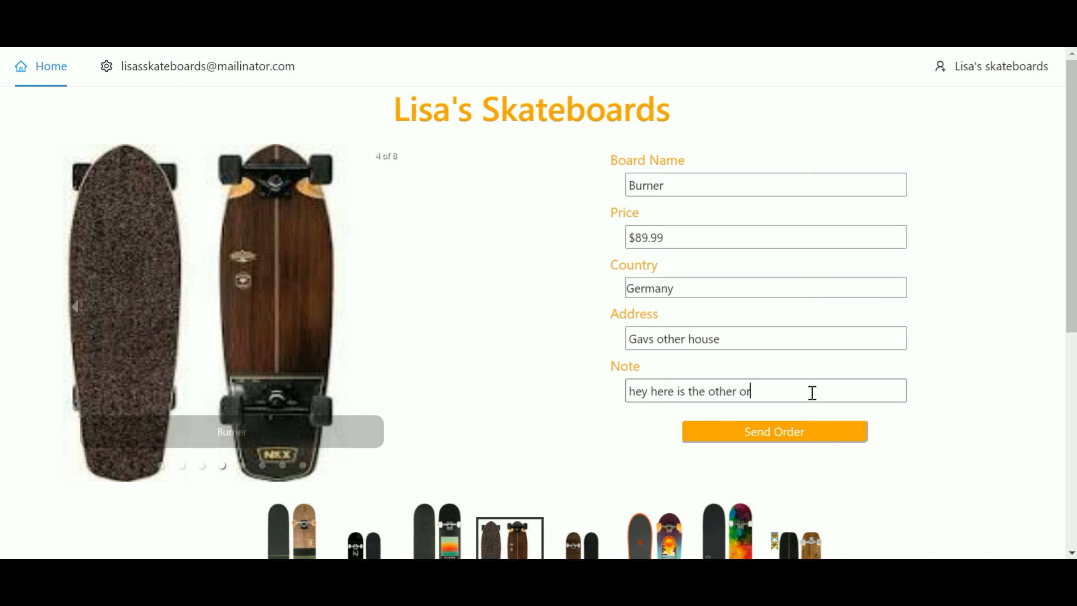
pyautogui.write('der')
pyautogui.click(765, 426)
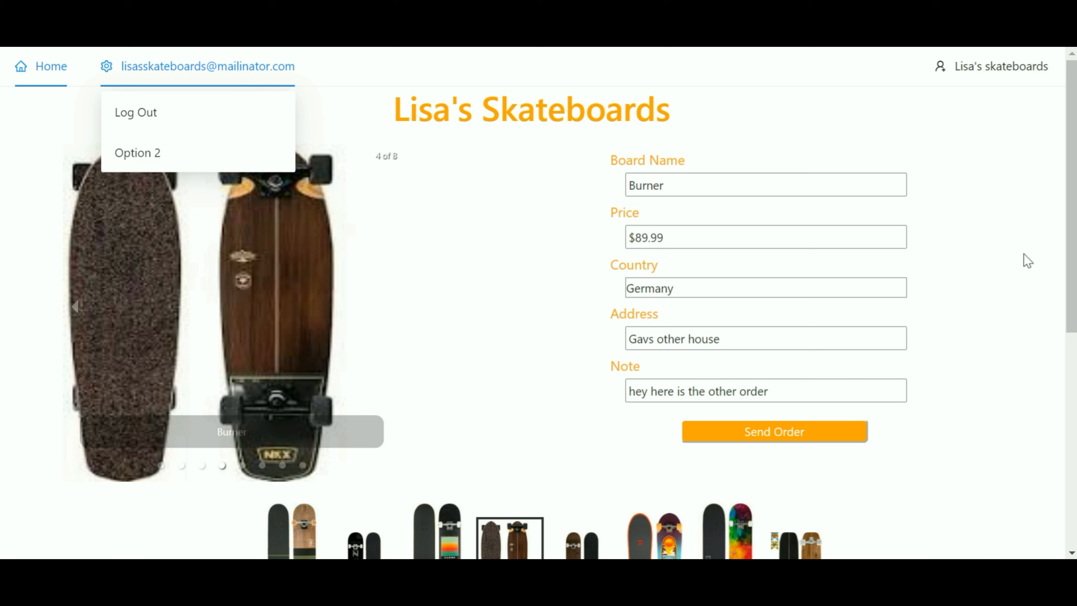
pyautogui.scroll(-1, 1071, 249)
pyautogui.scroll(-3, 1071, 249)
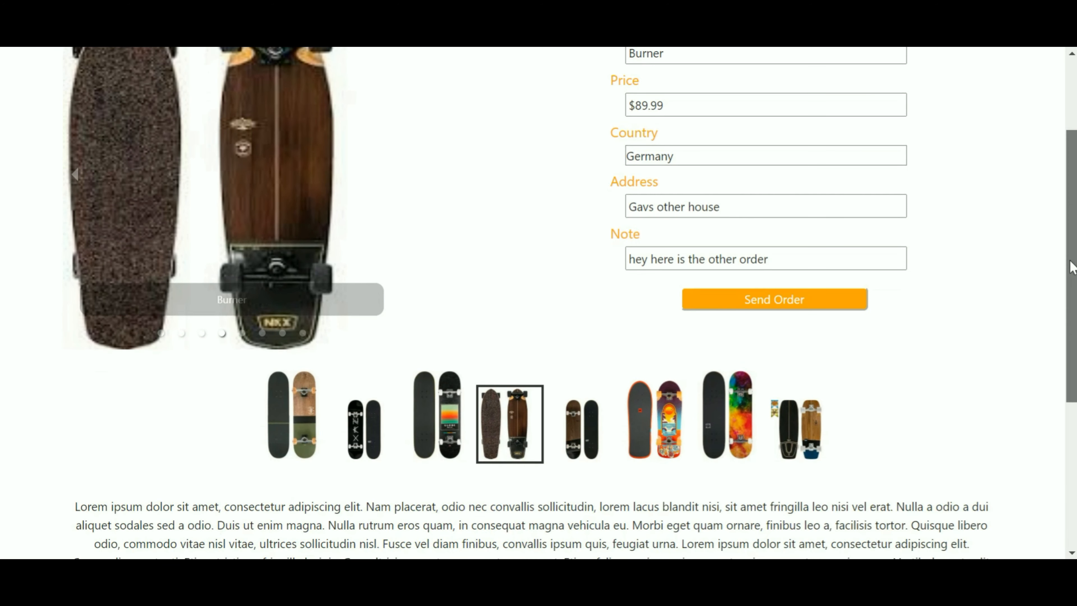
pyautogui.scroll(4, 927, 179)
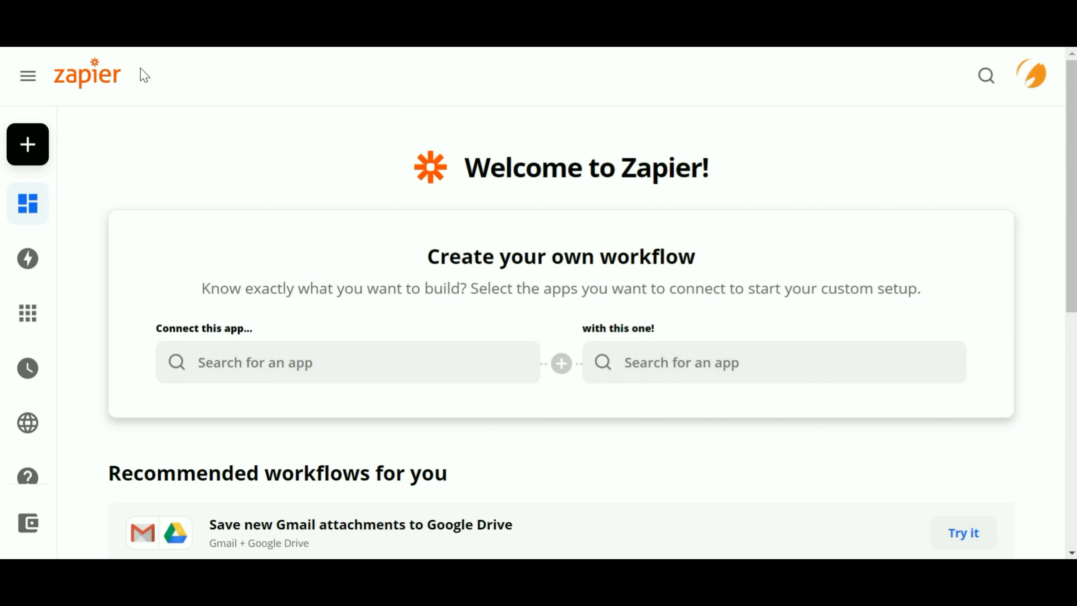
# Switch to Zapier, open the Zap History to look over the task usage, and display the list of Zap runs
pyautogui.moveTo(21, 120)
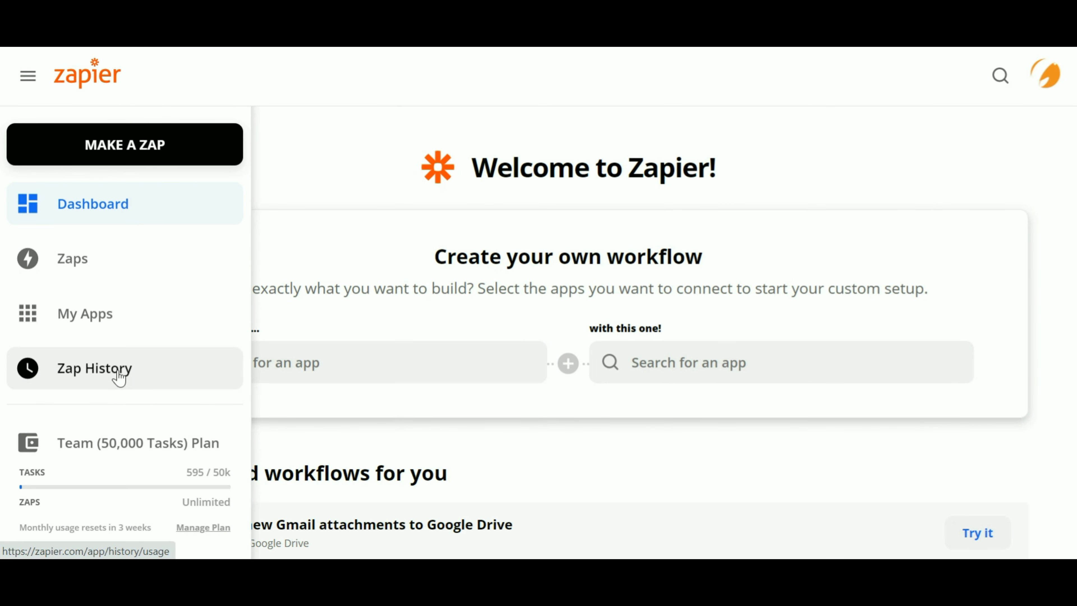
pyautogui.click(127, 372)
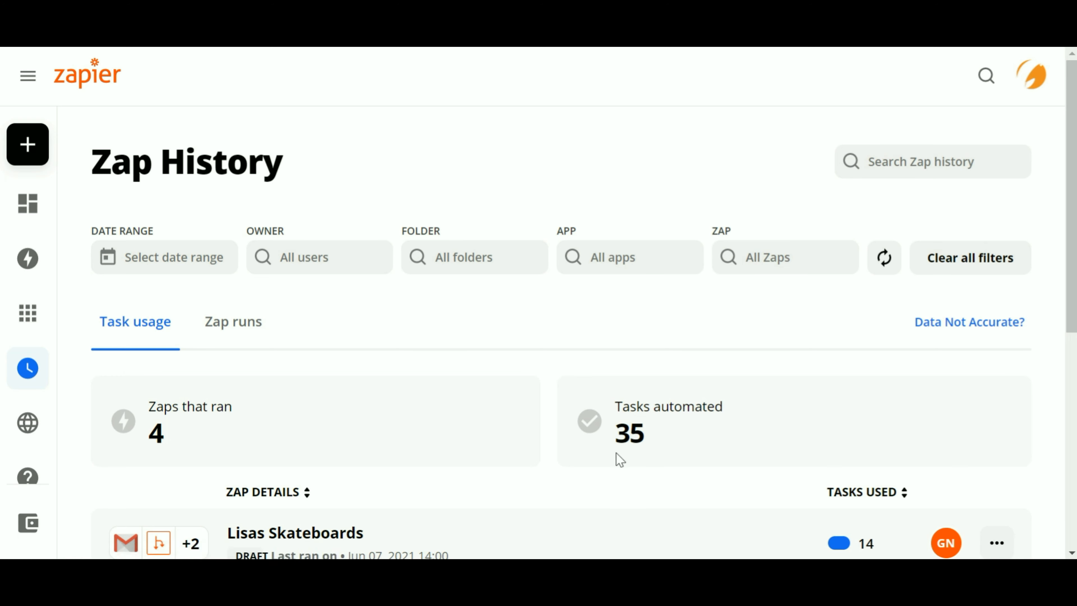
pyautogui.scroll(-1, 706, 338)
pyautogui.scroll(-3, 705, 338)
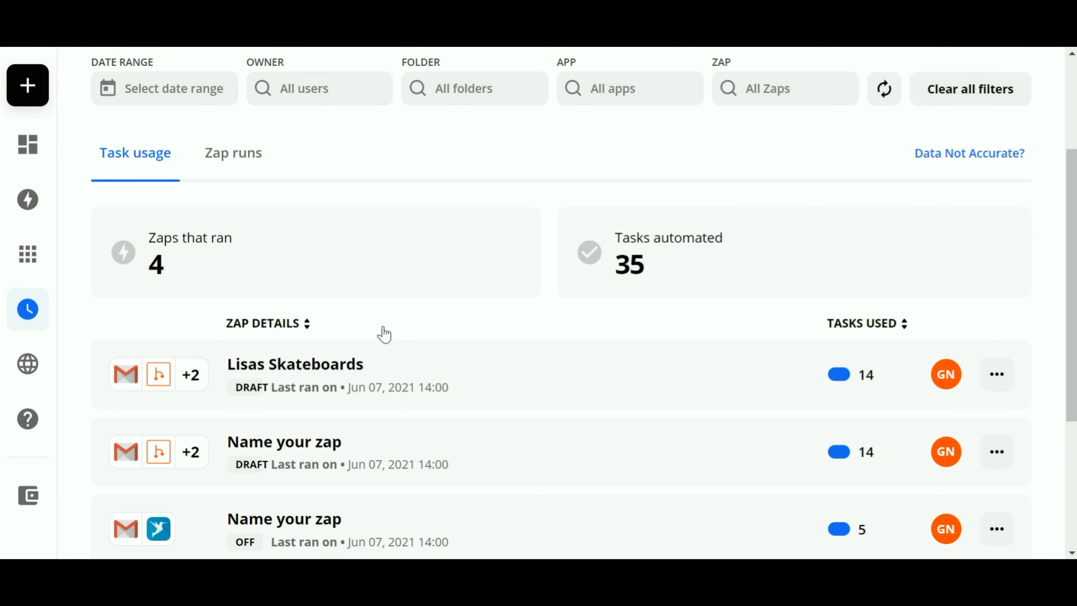
pyautogui.moveTo(182, 309)
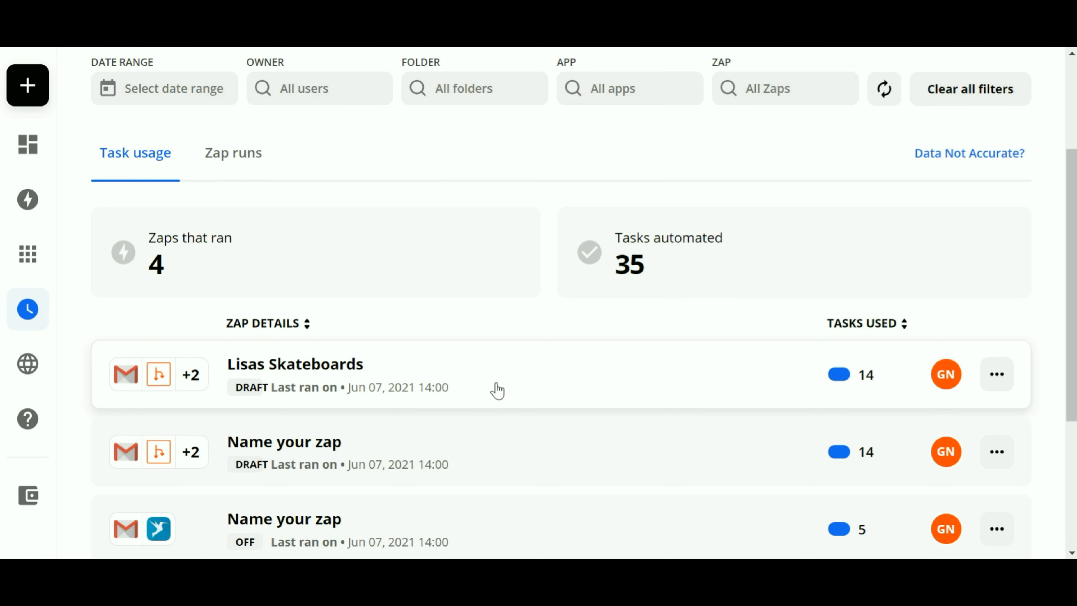
pyautogui.scroll(2, 499, 382)
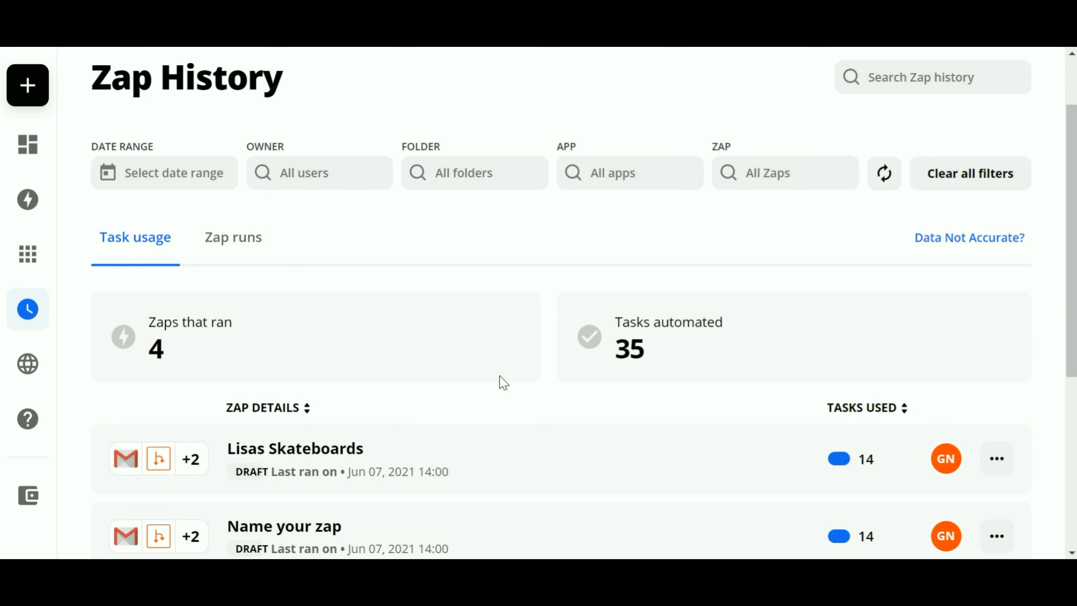
pyautogui.scroll(-2, 499, 380)
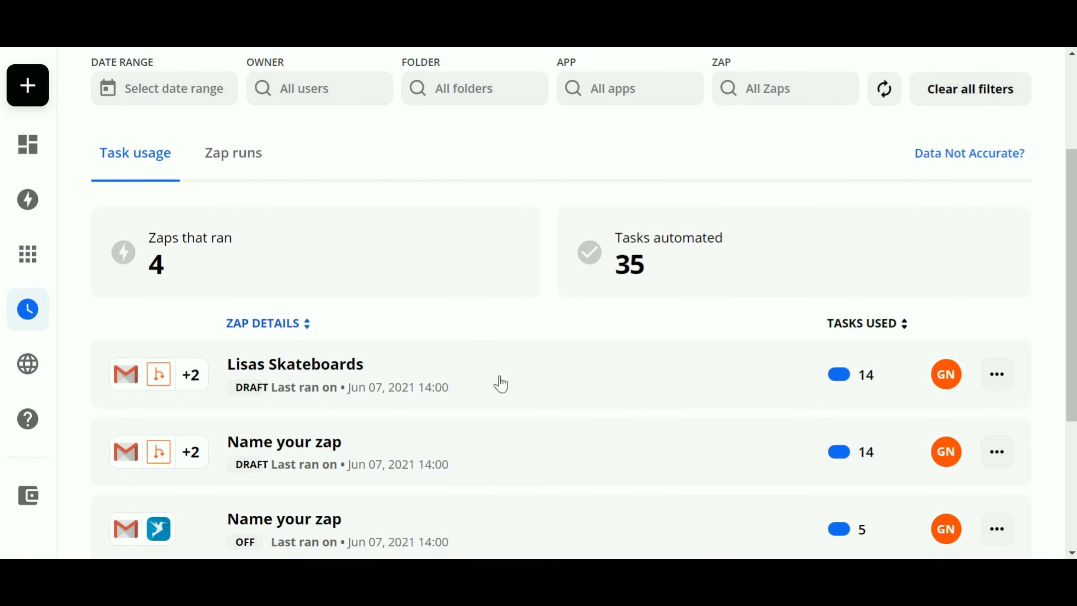
pyautogui.click(241, 160)
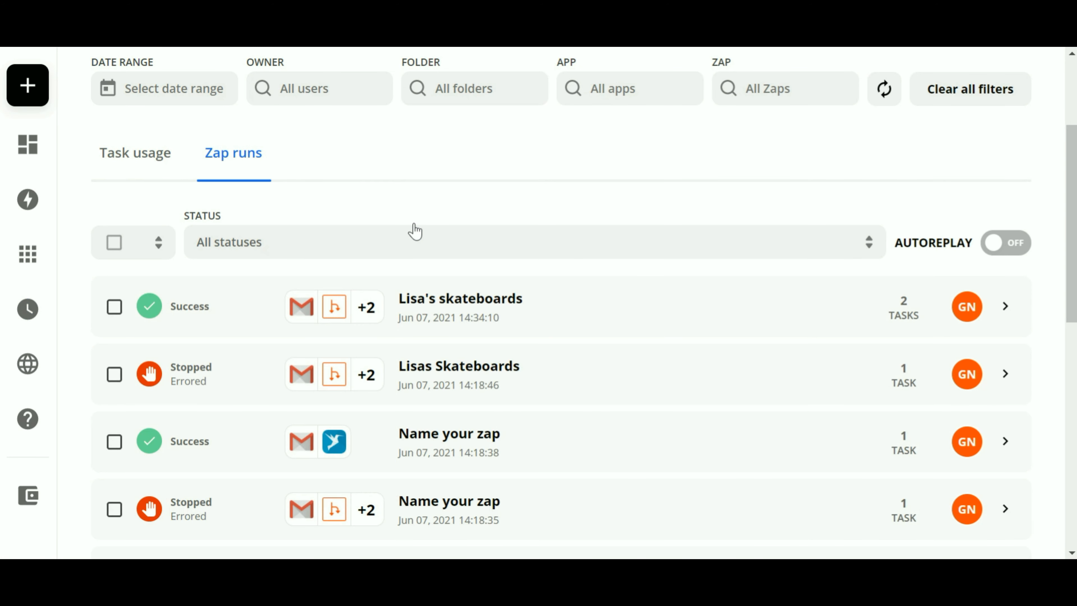